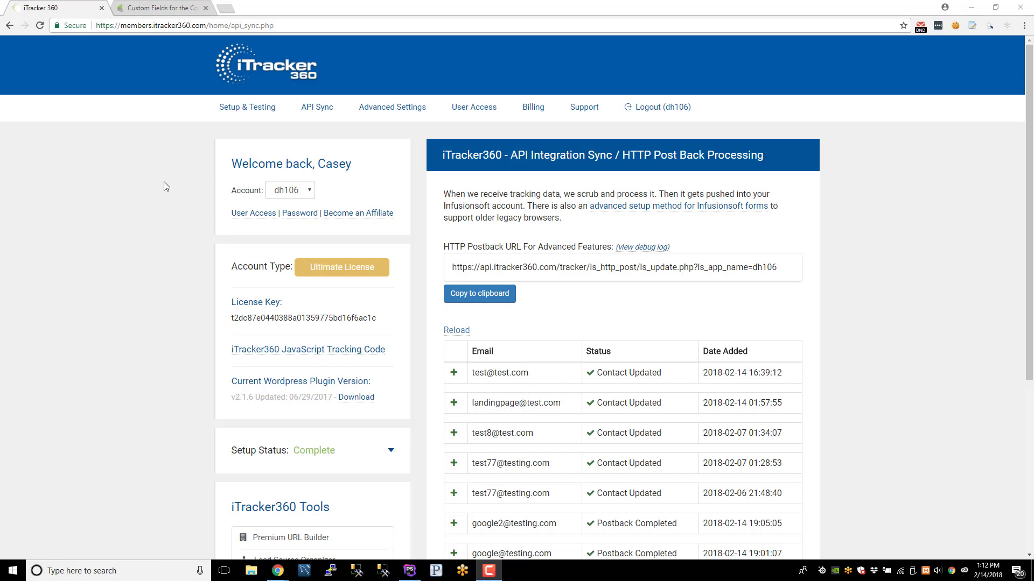
# - In Infusionsoft, go to Admin > Settings and open the Contact custom fields
pyautogui.click(151, 10)
pyautogui.click(268, 49)
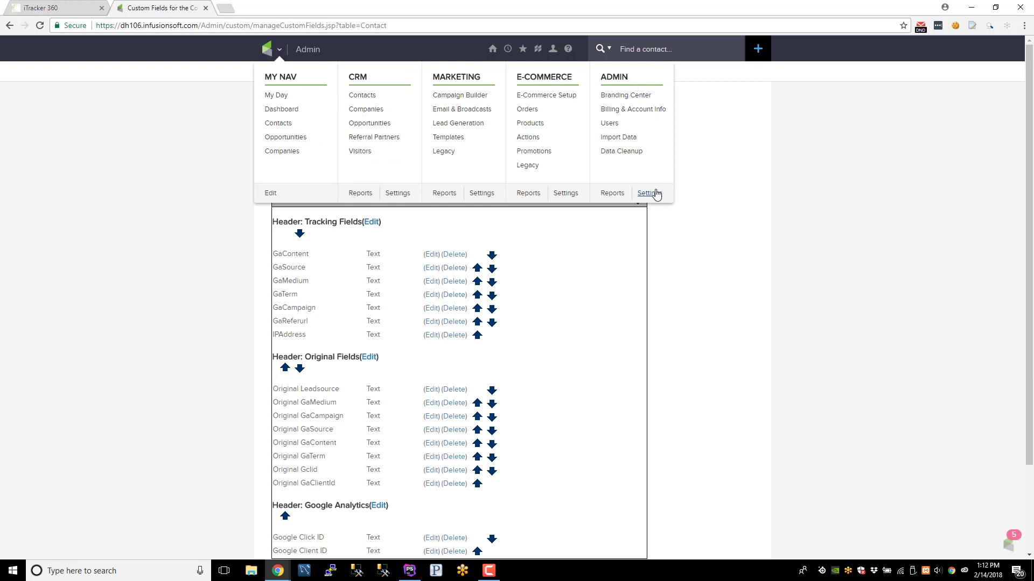
pyautogui.click(633, 109)
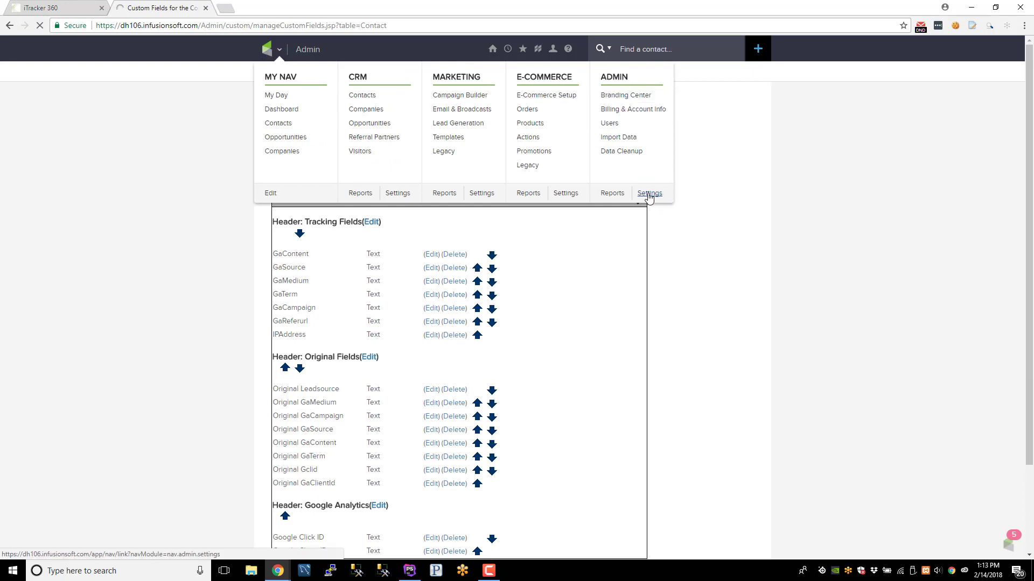
pyautogui.click(649, 194)
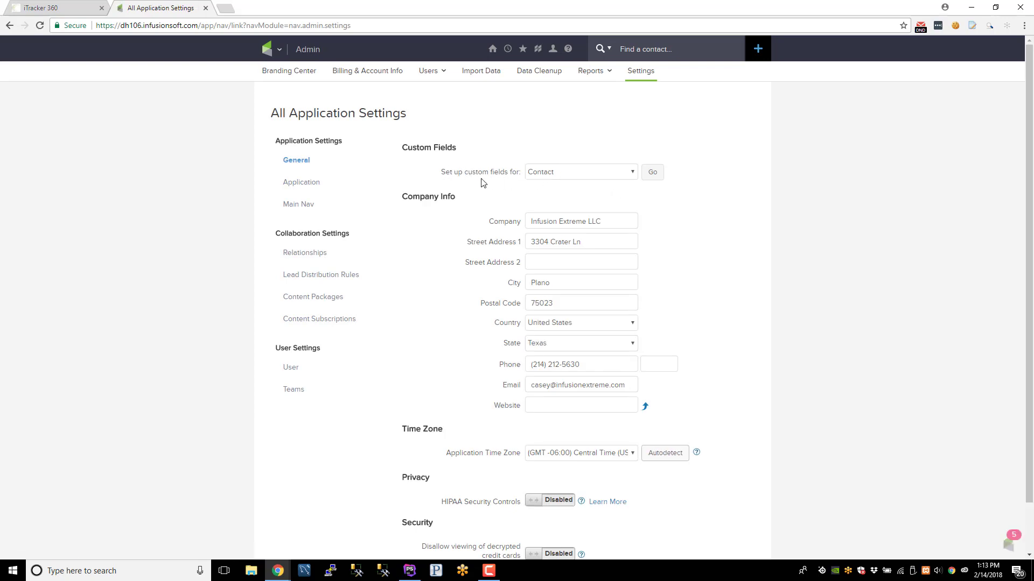
pyautogui.click(653, 172)
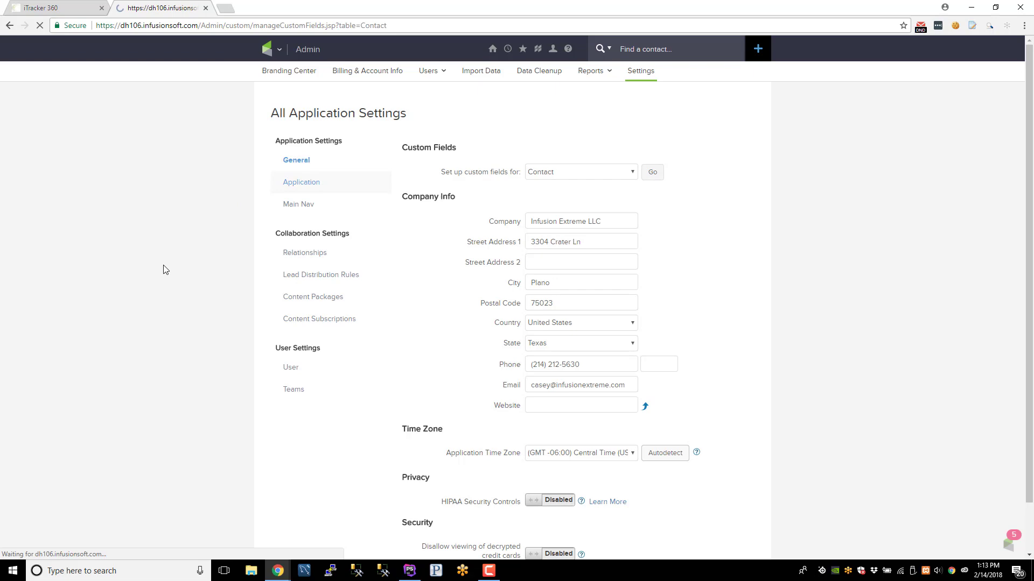
# - Point out the Google Click ID and Google Client ID fields under Google Analytics
pyautogui.scroll(-3, 132, 344)
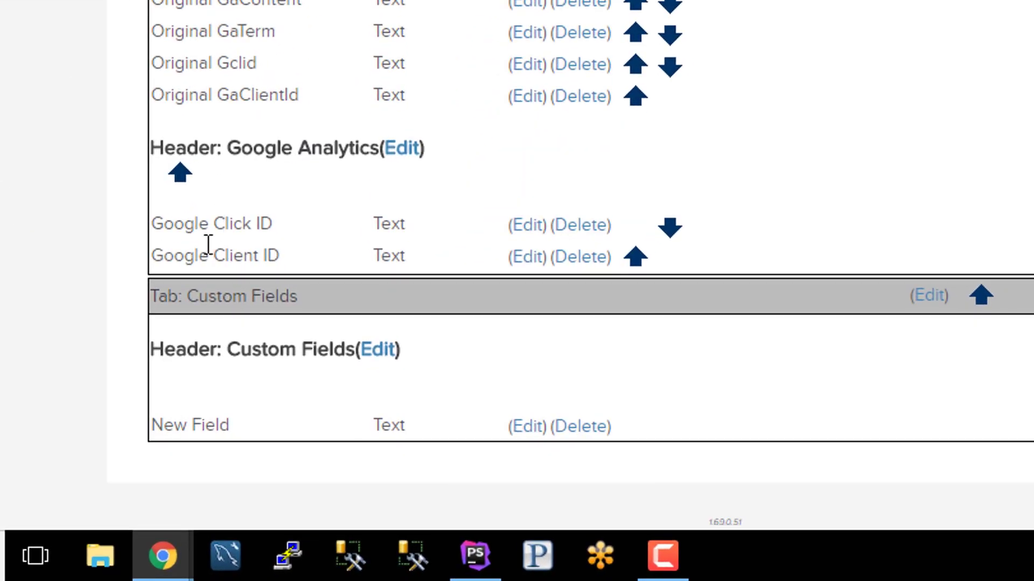
pyautogui.moveTo(143, 228); pyautogui.dragTo(265, 258)
pyautogui.click(185, 262)
pyautogui.click(270, 257)
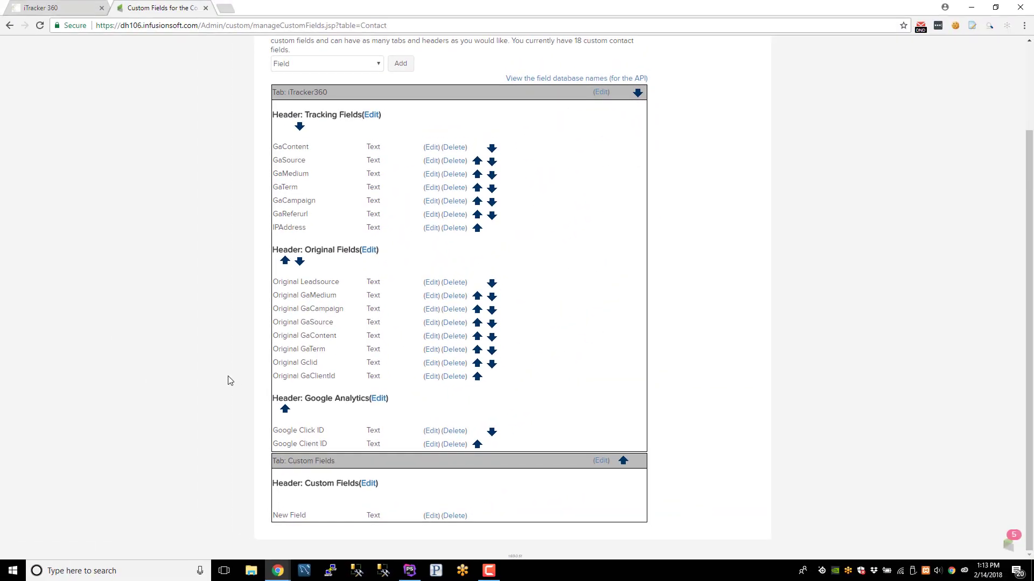
pyautogui.moveTo(274, 431); pyautogui.dragTo(320, 429)
pyautogui.click(307, 444)
# - Open iTracker360's Advanced Settings for Google Click ID (gclid) and Client ID
pyautogui.click(63, 9)
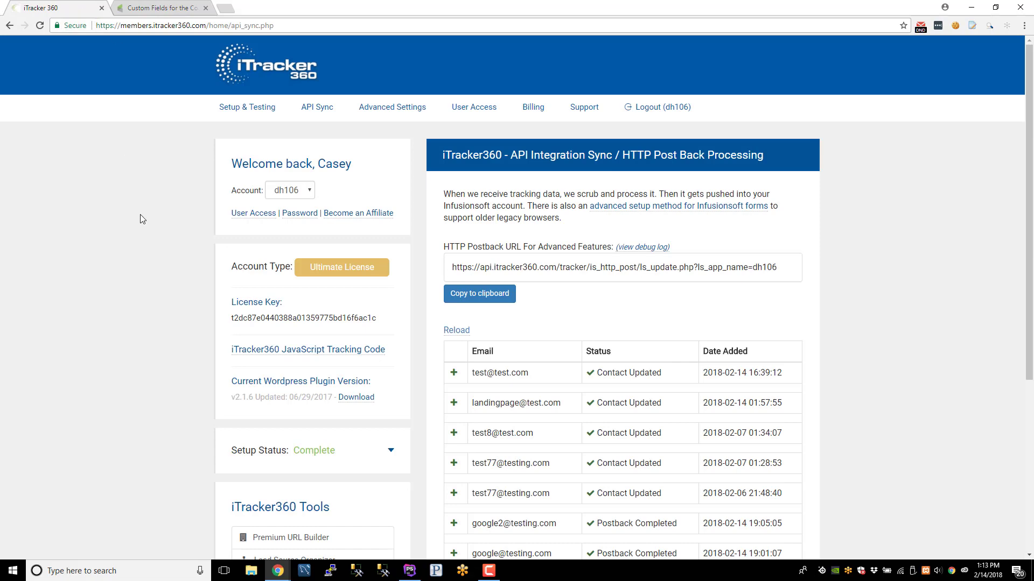
pyautogui.click(398, 113)
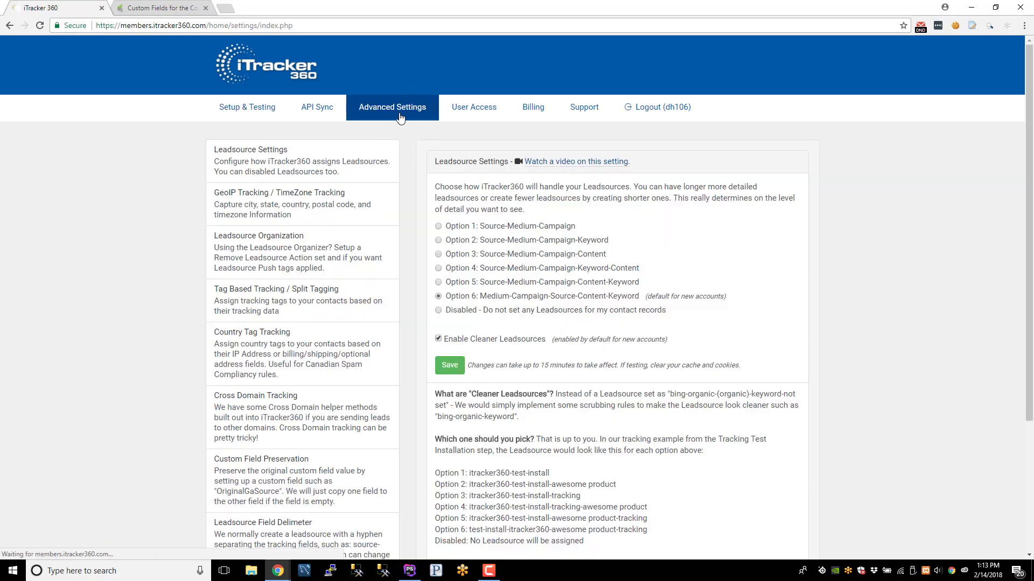
pyautogui.scroll(-3, 202, 290)
pyautogui.click(275, 432)
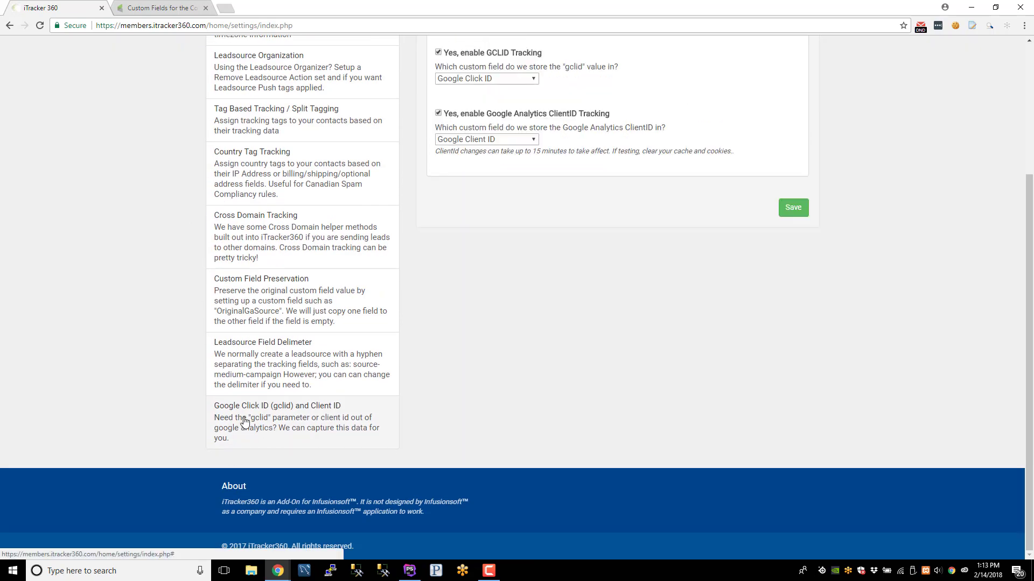
pyautogui.scroll(1, 560, 415)
pyautogui.scroll(3, 561, 417)
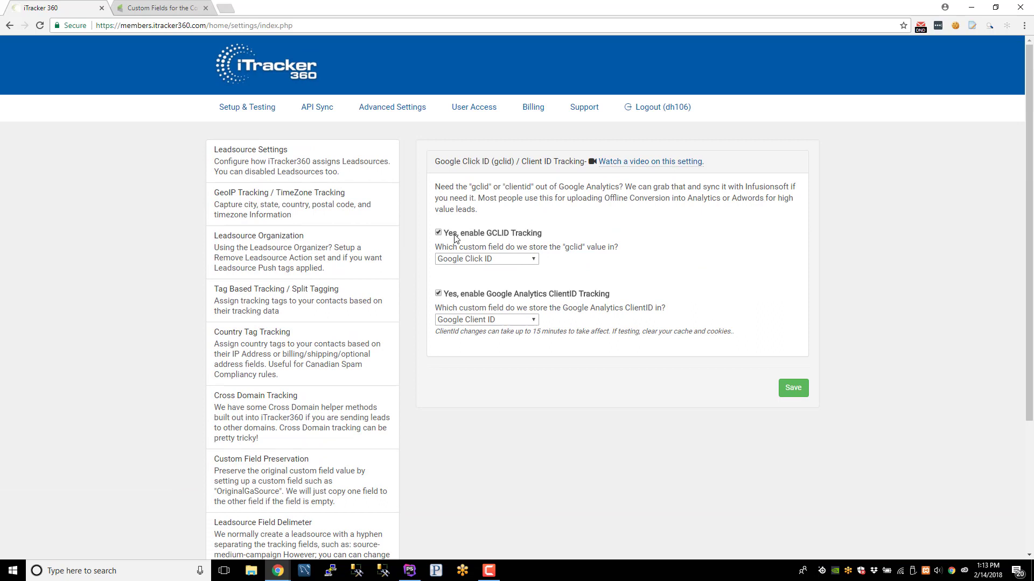
# - Keep Google Click ID and Google Client ID as the storage fields and save
pyautogui.click(491, 261)
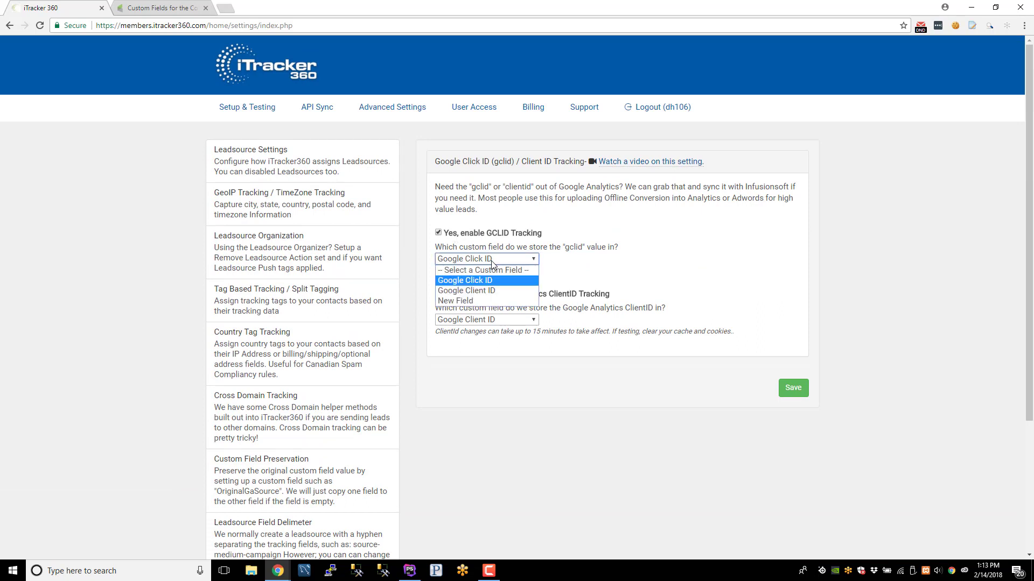
pyautogui.click(491, 261)
pyautogui.click(478, 320)
pyautogui.click(474, 323)
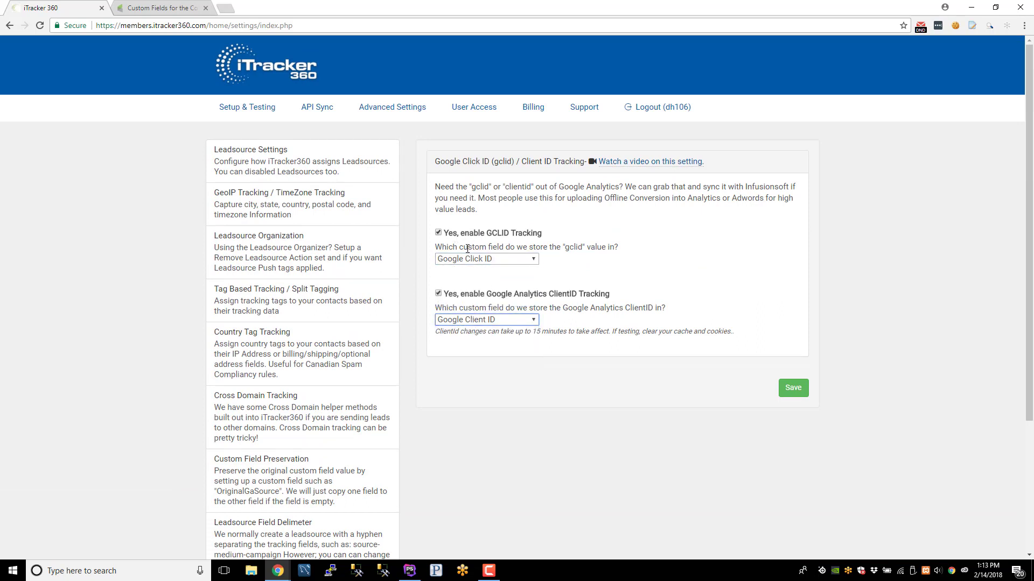
pyautogui.click(791, 388)
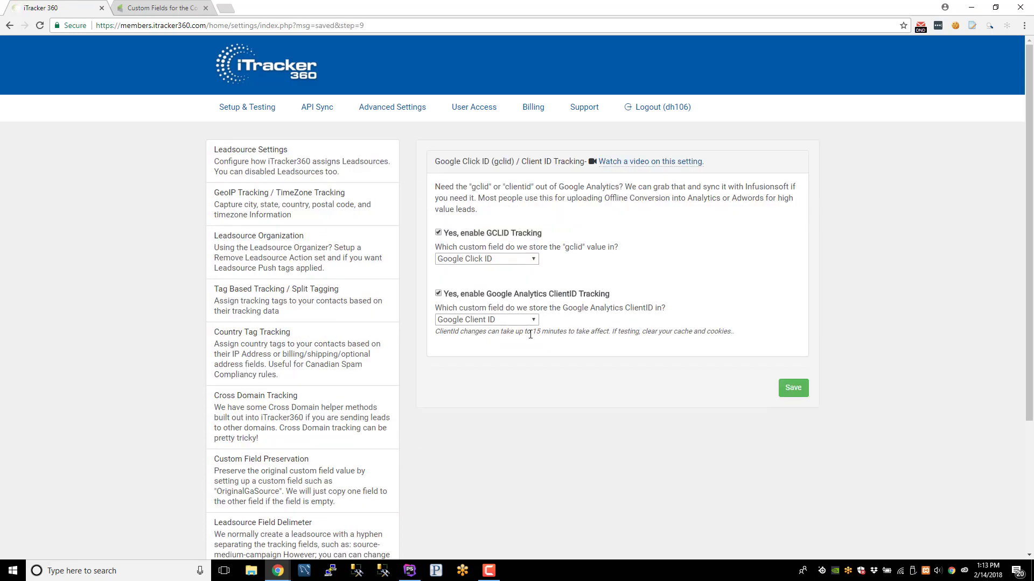
pyautogui.moveTo(487, 307); pyautogui.dragTo(669, 313)
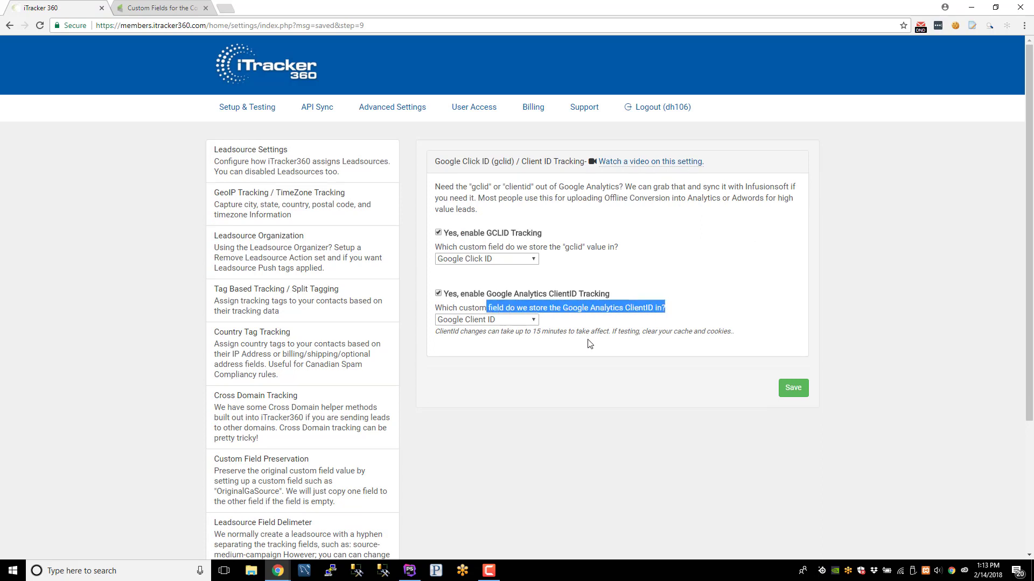
pyautogui.click(543, 331)
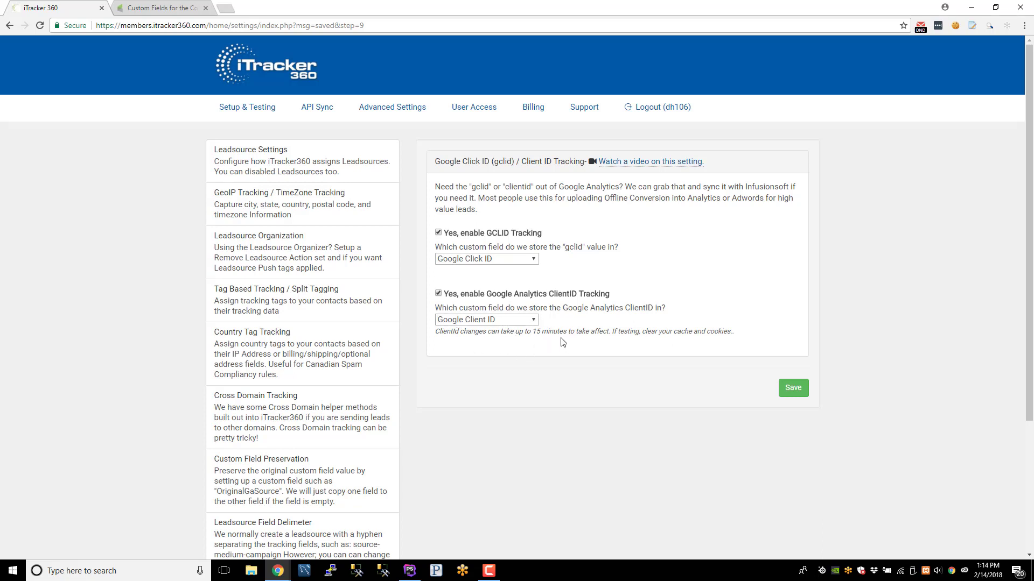
pyautogui.moveTo(466, 237); pyautogui.dragTo(541, 245)
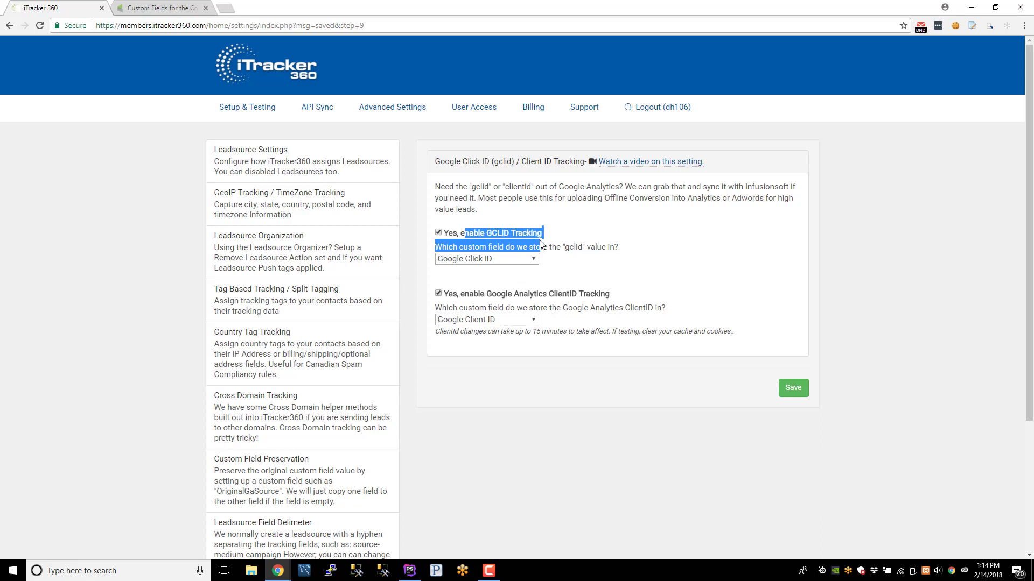
pyautogui.click(525, 235)
pyautogui.click(525, 234)
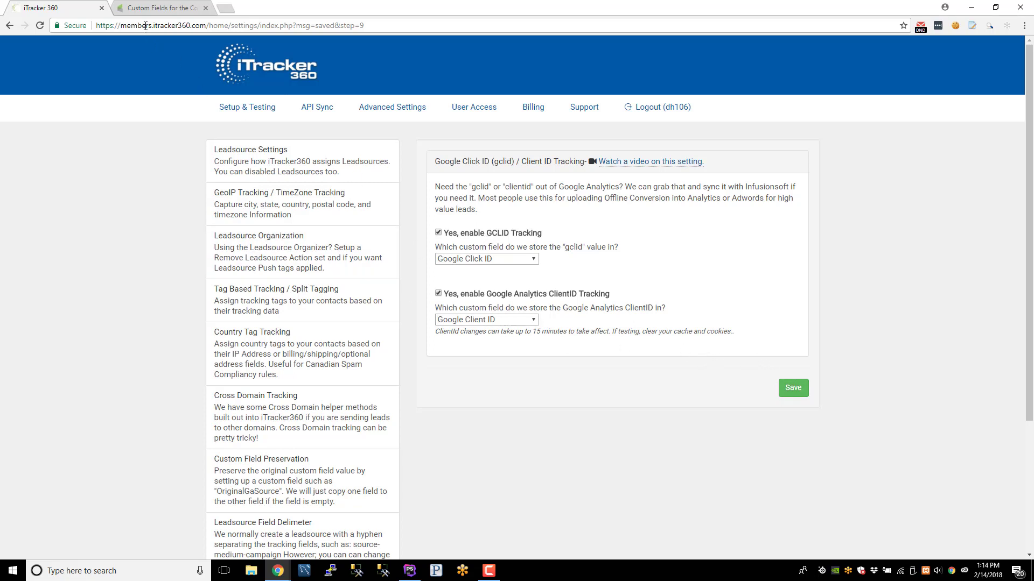
# - Load itracker.staging.wpengine.com with ?gclid=987654321 appended in a new tab
pyautogui.click(224, 12)
pyautogui.write('staging')
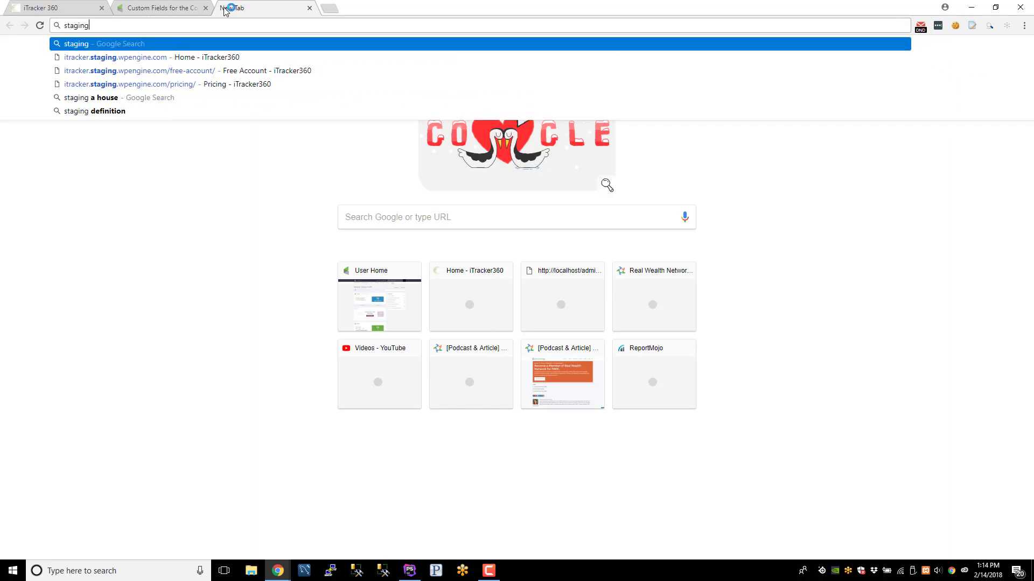
pyautogui.press('Down')
pyautogui.press('Return')
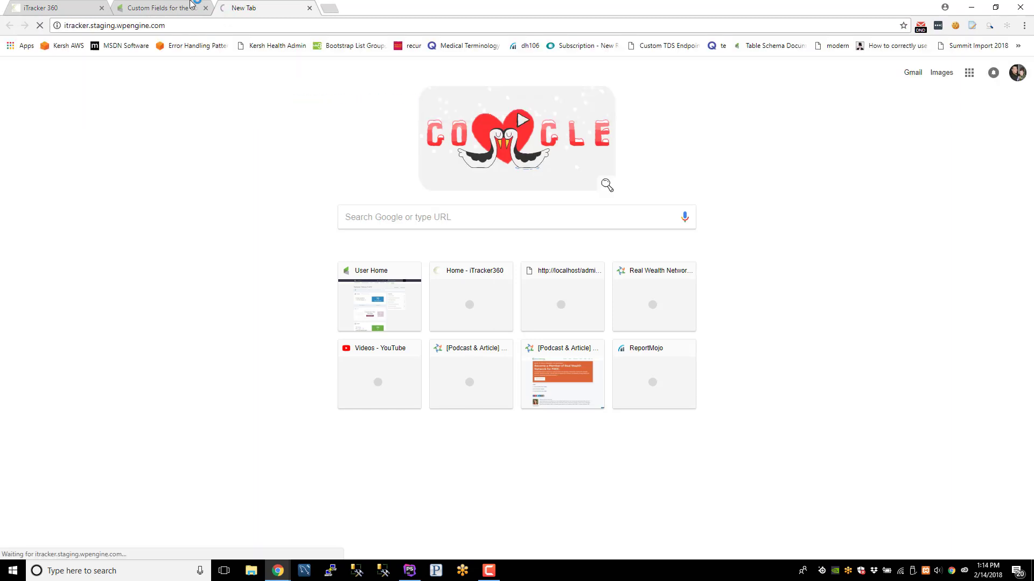
pyautogui.click(149, 25)
pyautogui.click(199, 26)
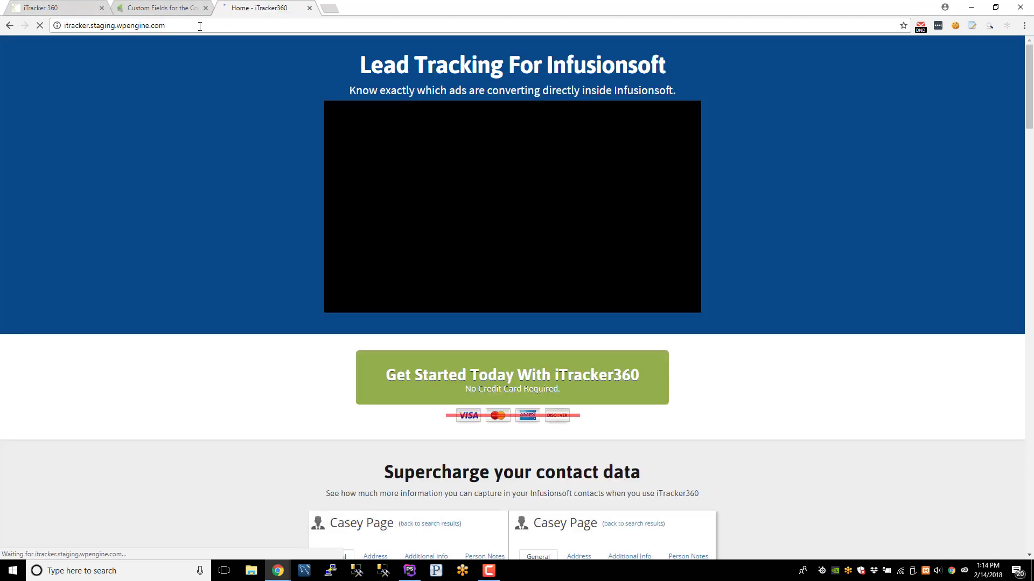
pyautogui.write('?')
pyautogui.press('Down')
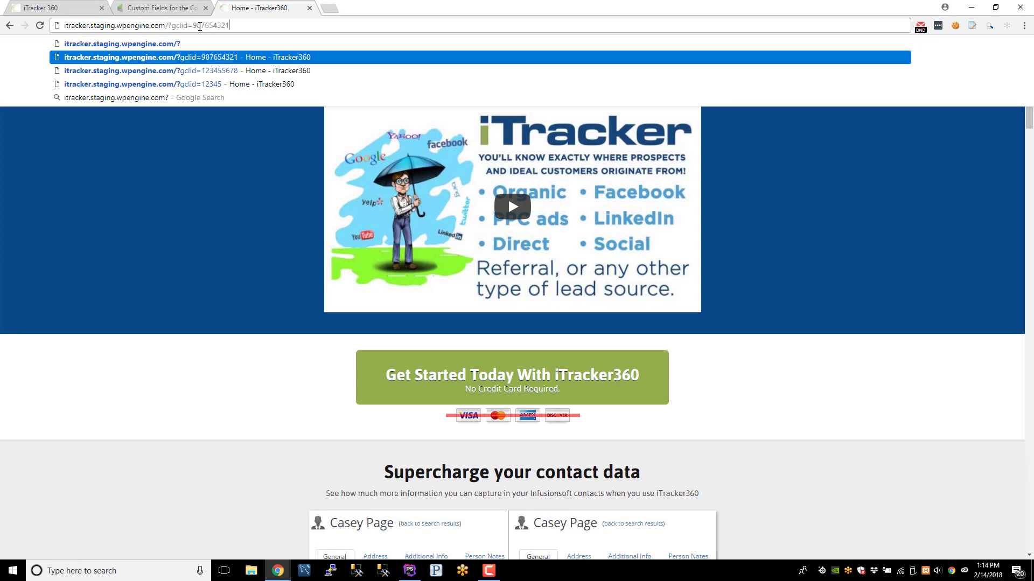
pyautogui.press('Return')
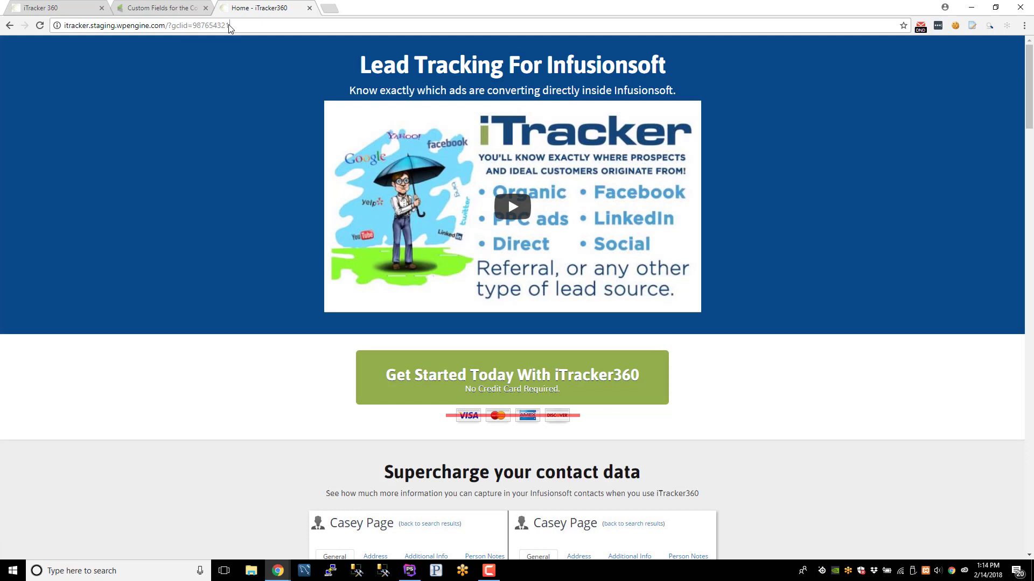
# - Highlight the gclid value 987654321 in the address bar
pyautogui.doubleClick(211, 25)
pyautogui.click(192, 25)
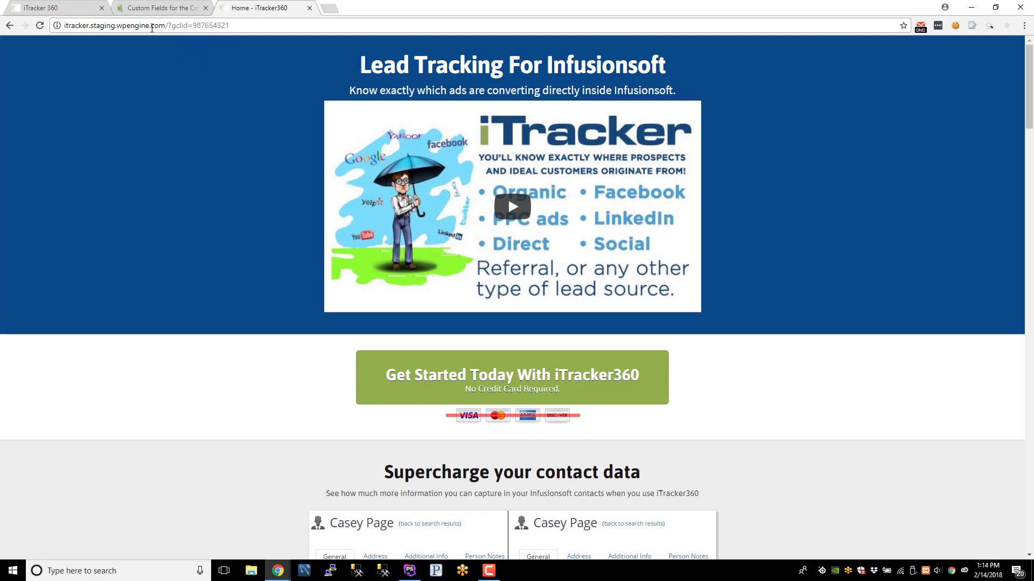
pyautogui.moveTo(191, 25); pyautogui.dragTo(224, 26)
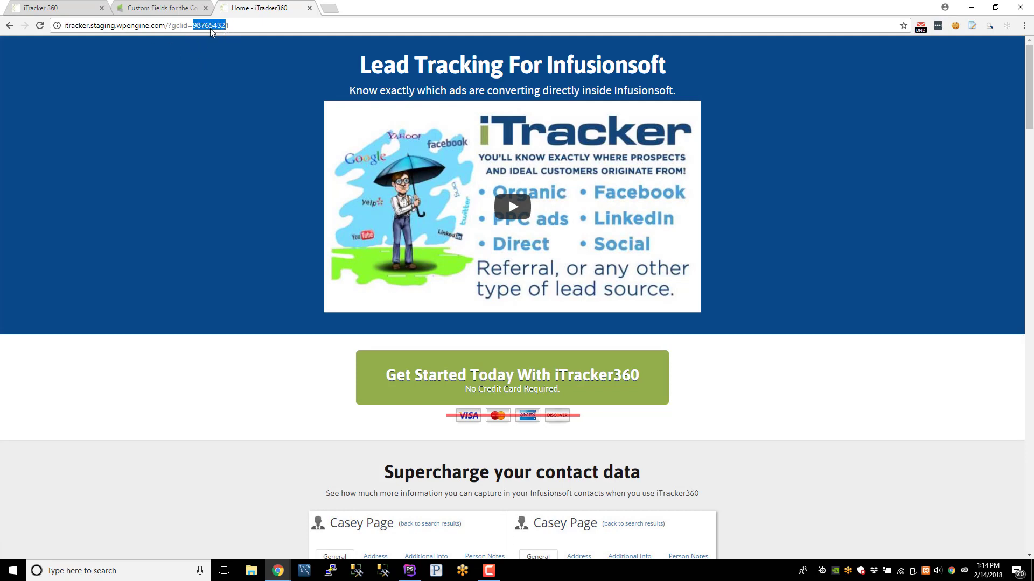
pyautogui.click(211, 72)
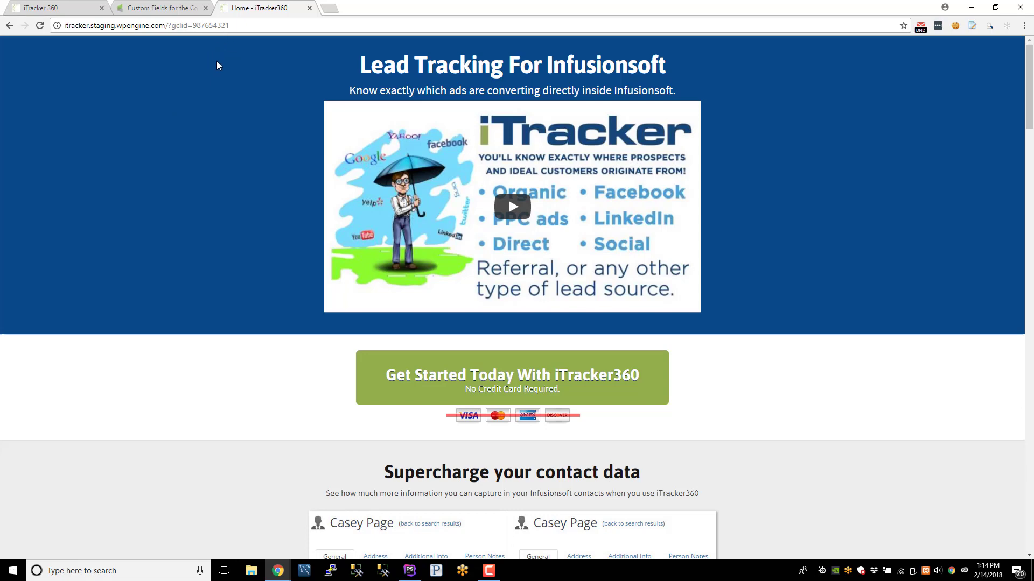
pyautogui.moveTo(172, 23); pyautogui.dragTo(230, 24)
pyautogui.click(259, 103)
pyautogui.doubleClick(222, 24)
pyautogui.click(219, 75)
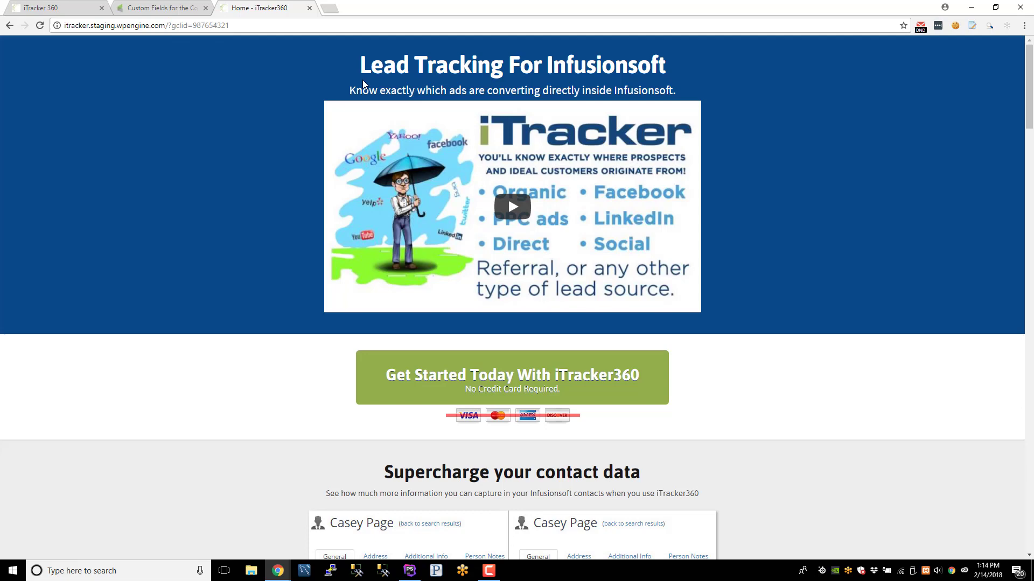
pyautogui.click(955, 26)
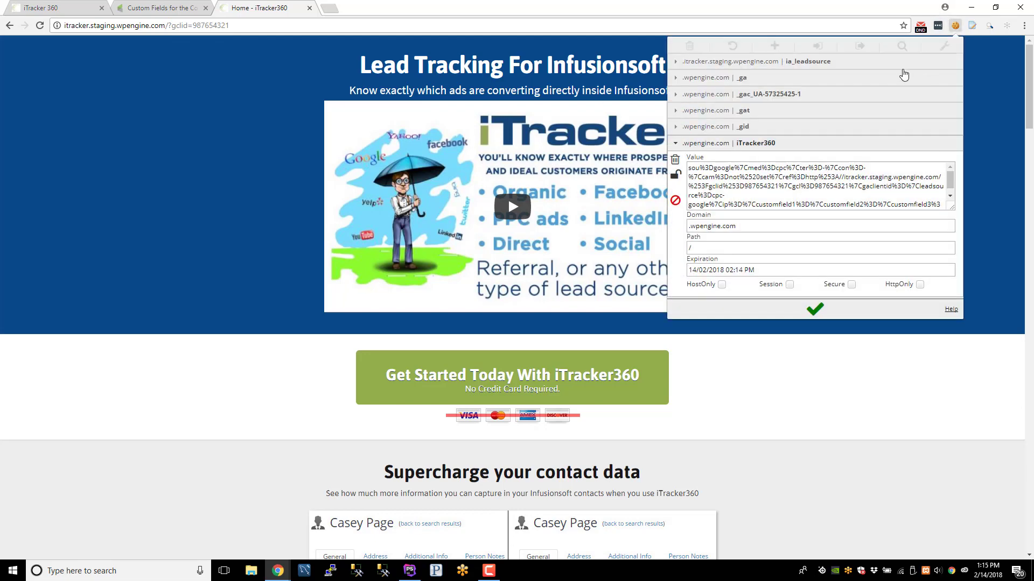
pyautogui.click(745, 79)
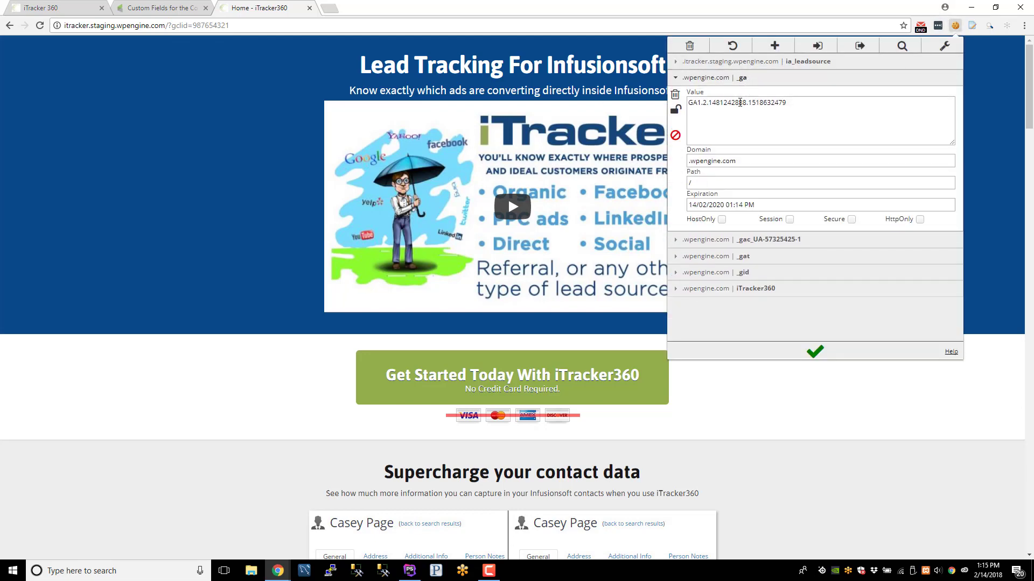
pyautogui.moveTo(708, 104); pyautogui.dragTo(807, 107)
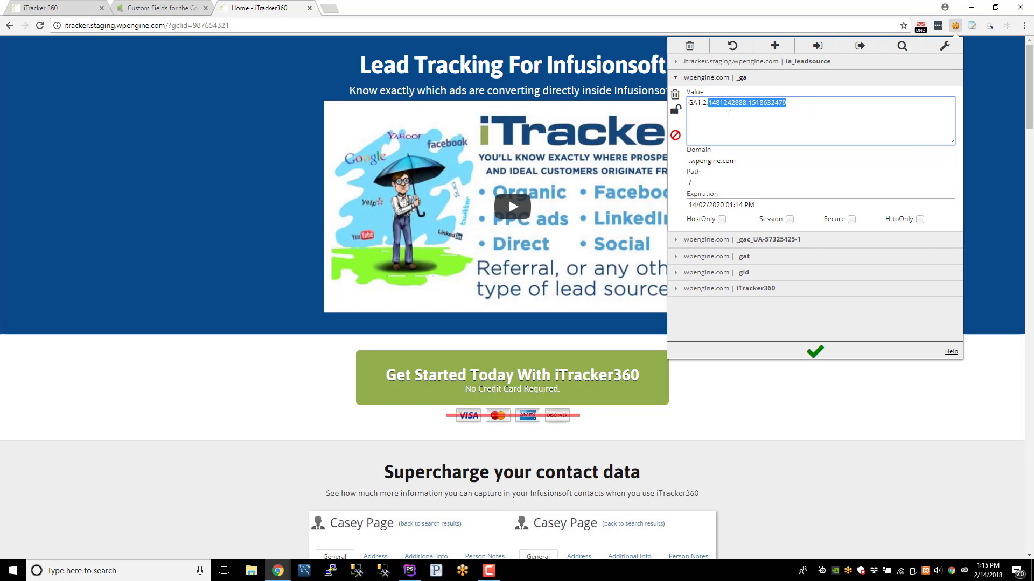
pyautogui.click(192, 95)
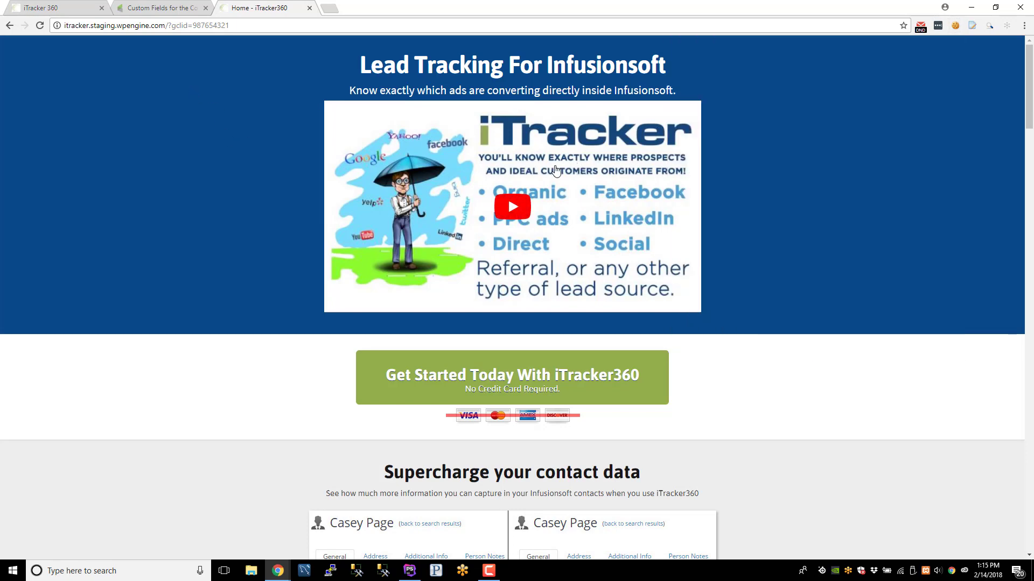
pyautogui.click(496, 390)
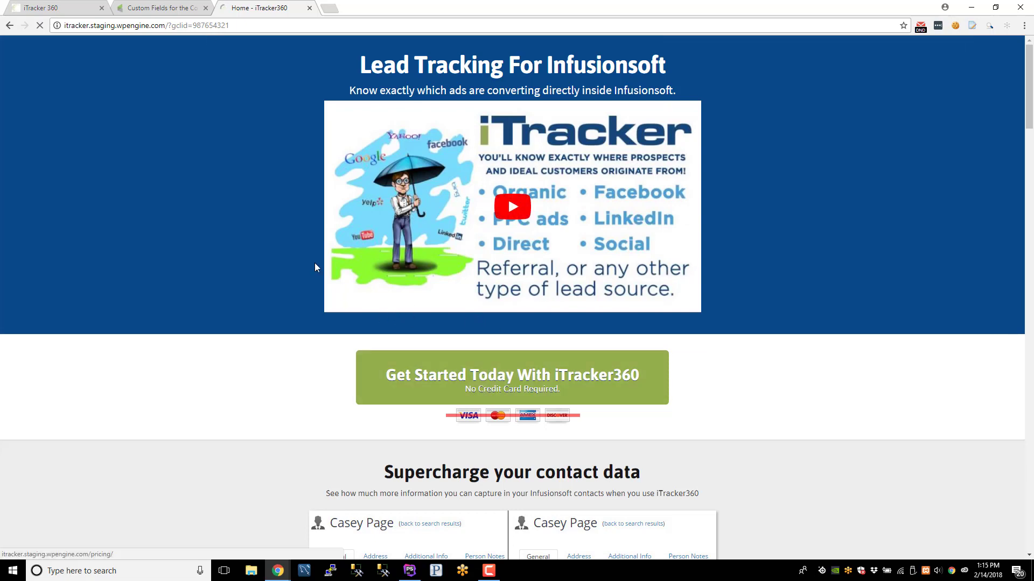
# - Sign up for the Free Version with a test e-mail and pass the reCAPTCHA check
pyautogui.scroll(-1, 376, 361)
pyautogui.scroll(-1, 377, 361)
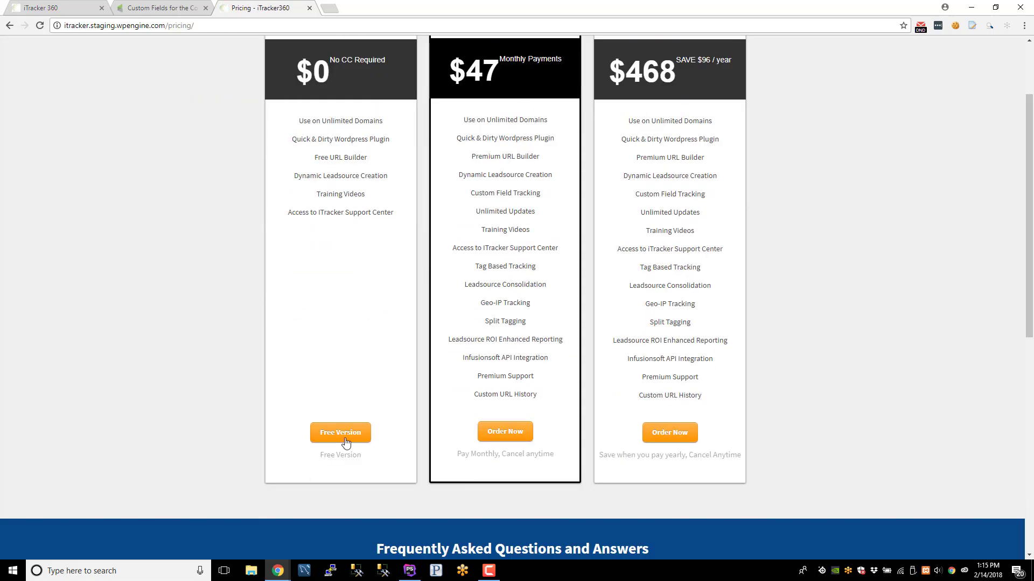
pyautogui.click(342, 439)
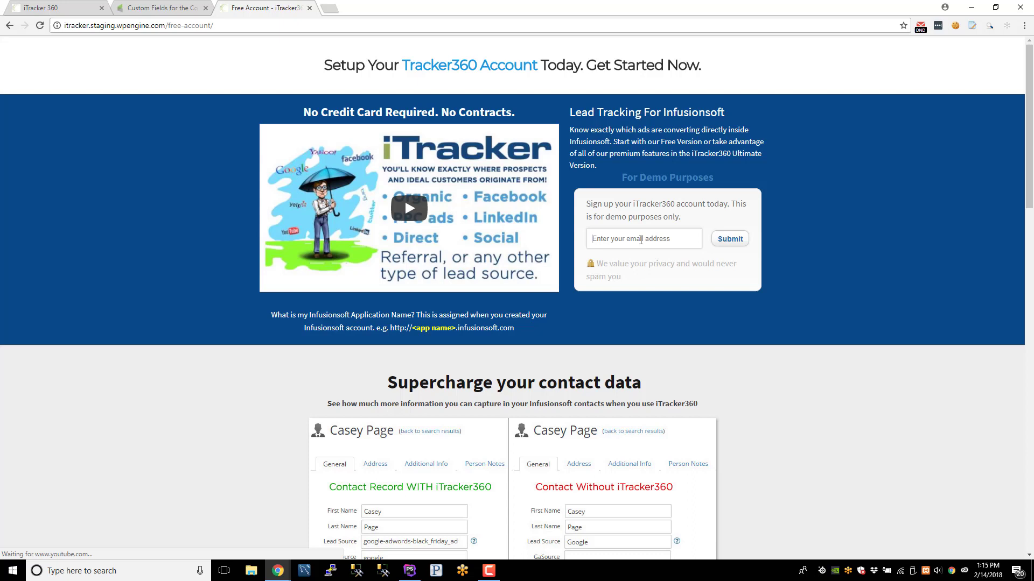
pyautogui.click(641, 240)
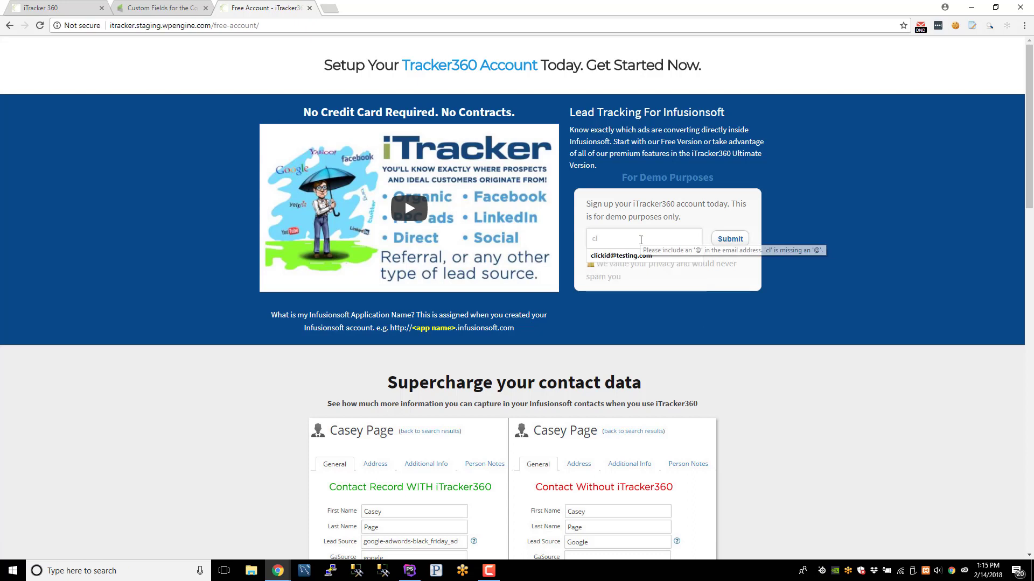
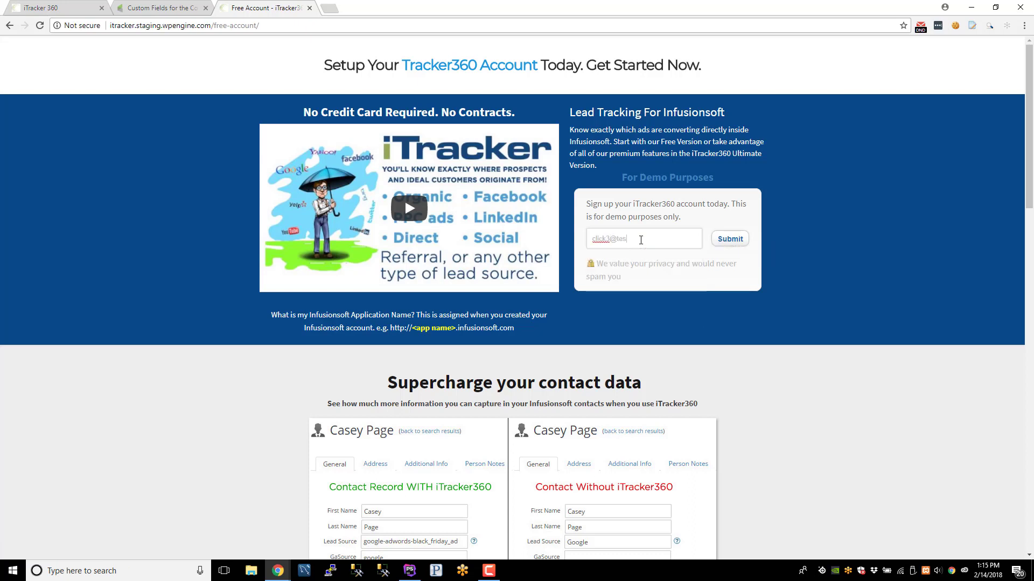
pyautogui.click(741, 240)
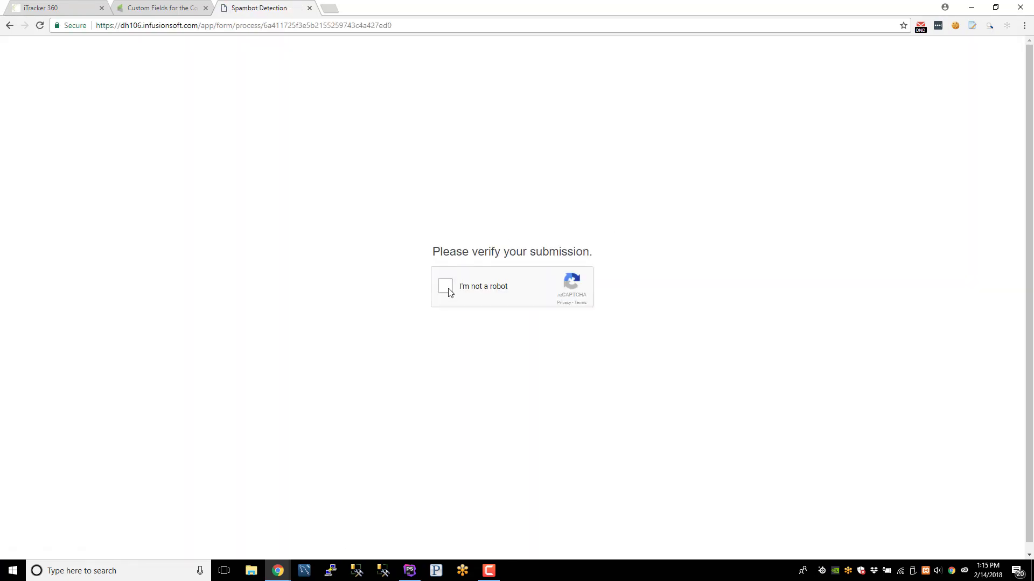
pyautogui.click(446, 286)
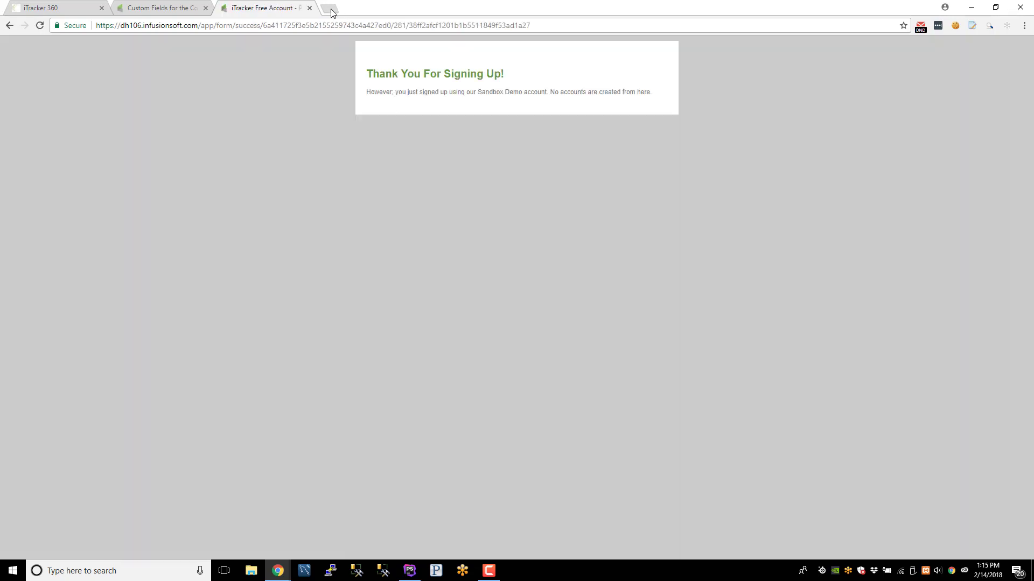
# - Search Infusionsoft for the test e-mail contact and open its record
pyautogui.click(329, 8)
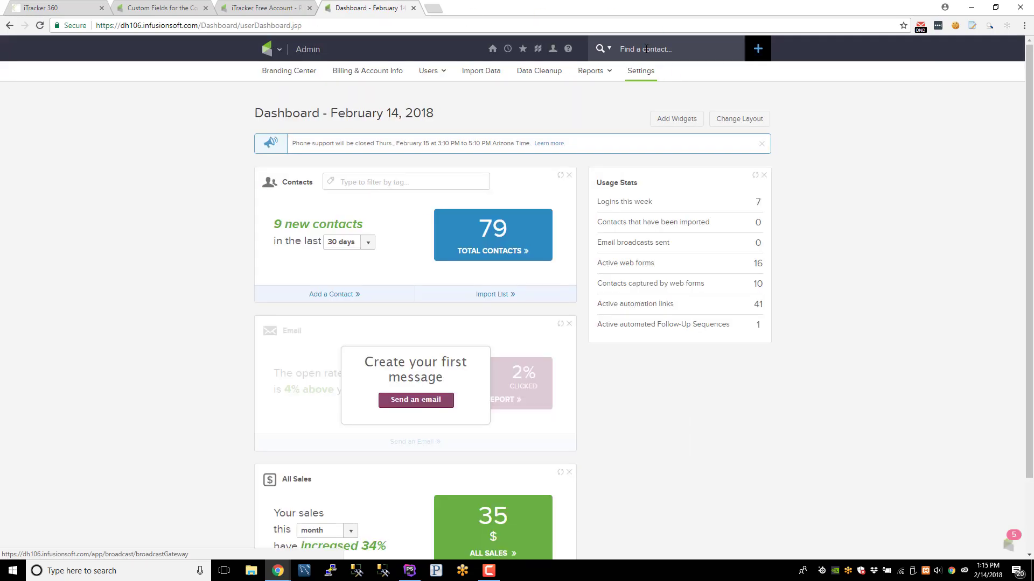
pyautogui.click(646, 49)
pyautogui.hotkey('ctrl', 'v')
pyautogui.click(619, 81)
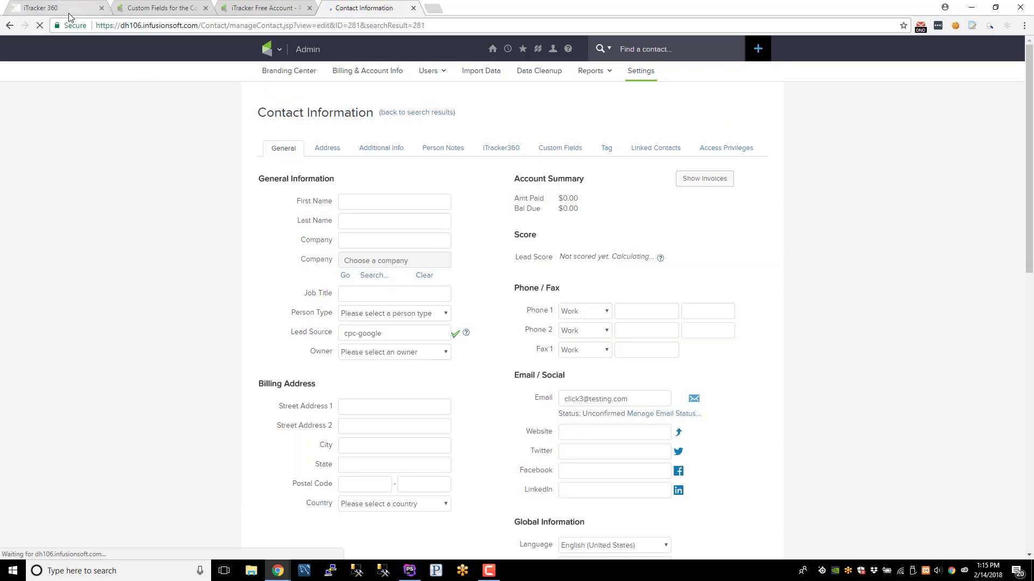
pyautogui.click(76, 10)
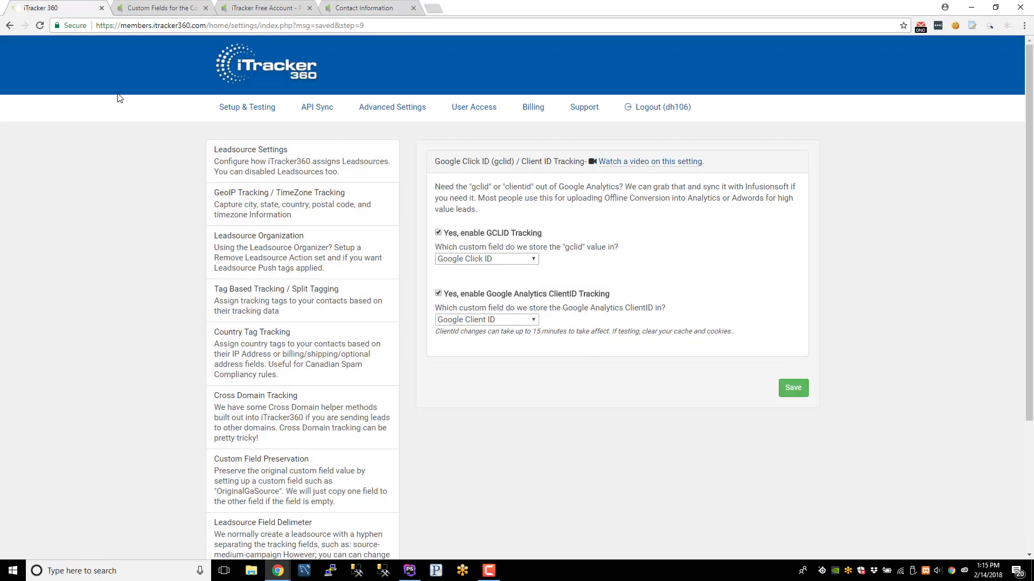
# - Expand the pending sync entry showing source google, medium cpc, GCLID 987654321 and GAClientId
pyautogui.click(317, 114)
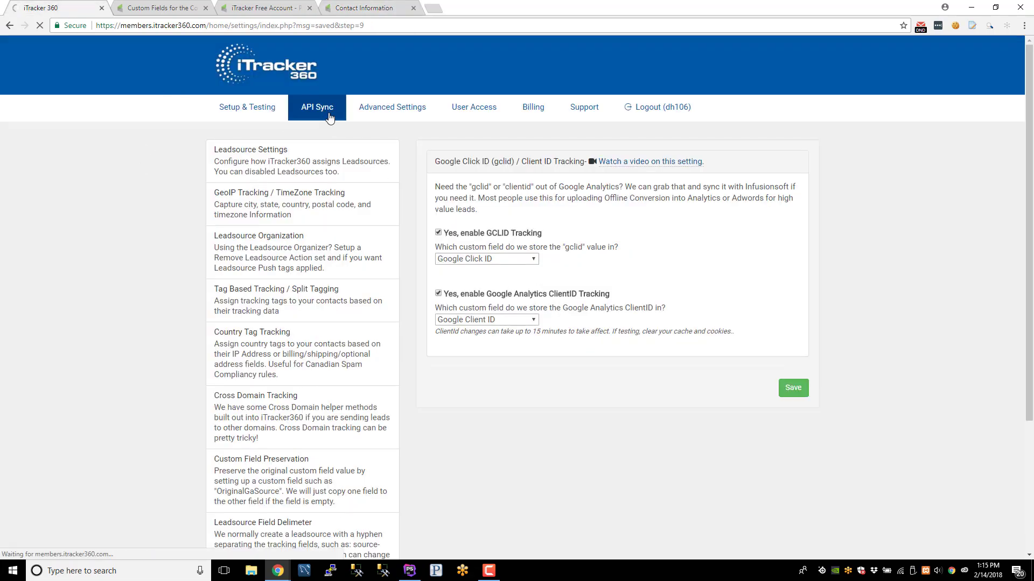
pyautogui.scroll(-1, 144, 213)
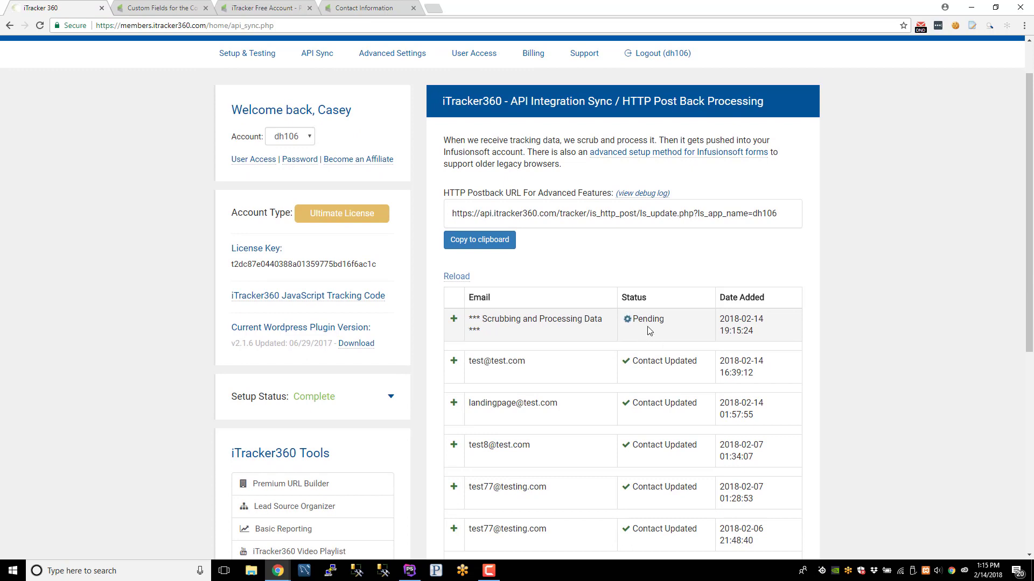
pyautogui.tripleClick(523, 323)
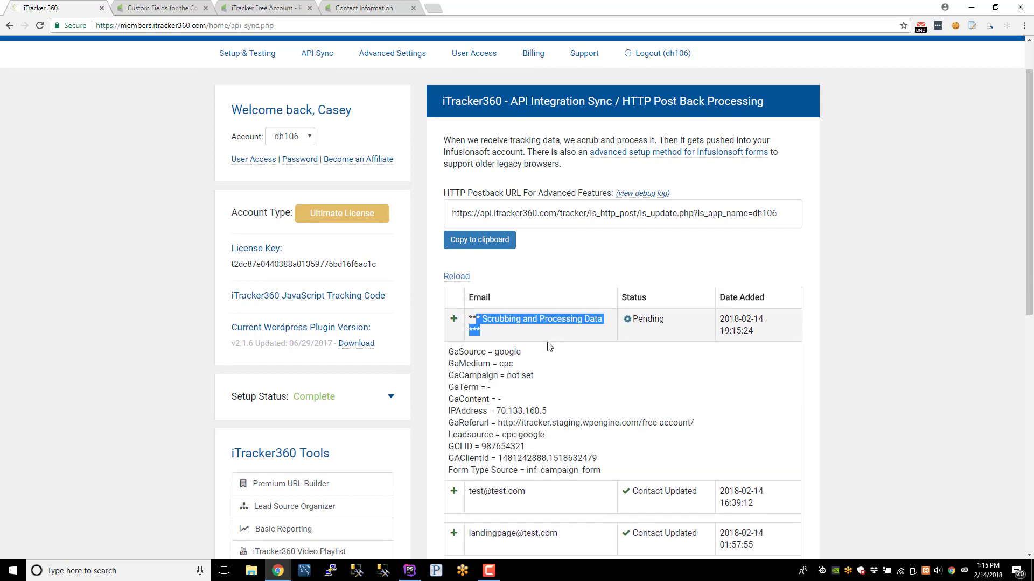
pyautogui.click(483, 366)
pyautogui.moveTo(455, 350); pyautogui.dragTo(526, 365)
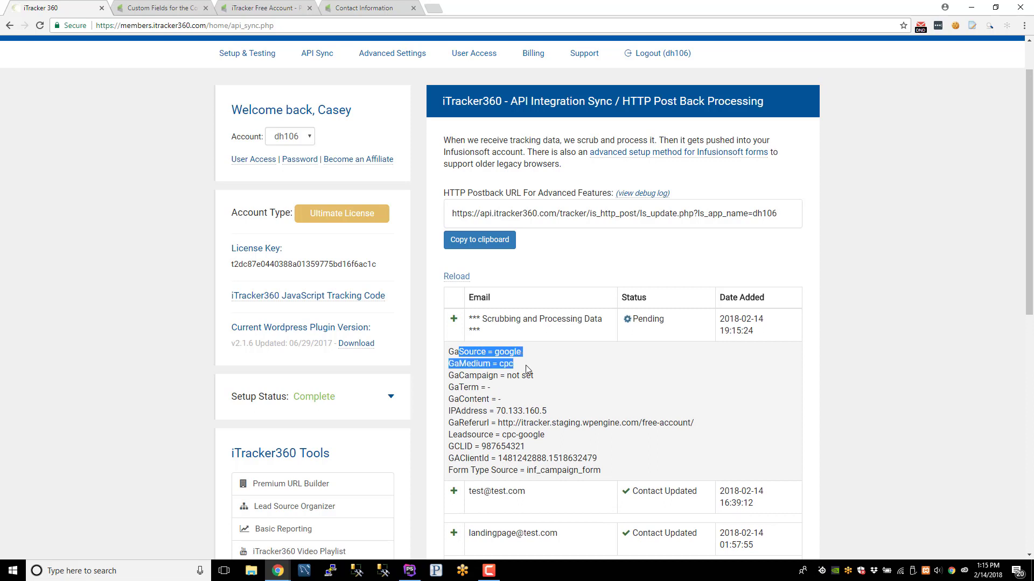
pyautogui.doubleClick(507, 352)
pyautogui.doubleClick(510, 362)
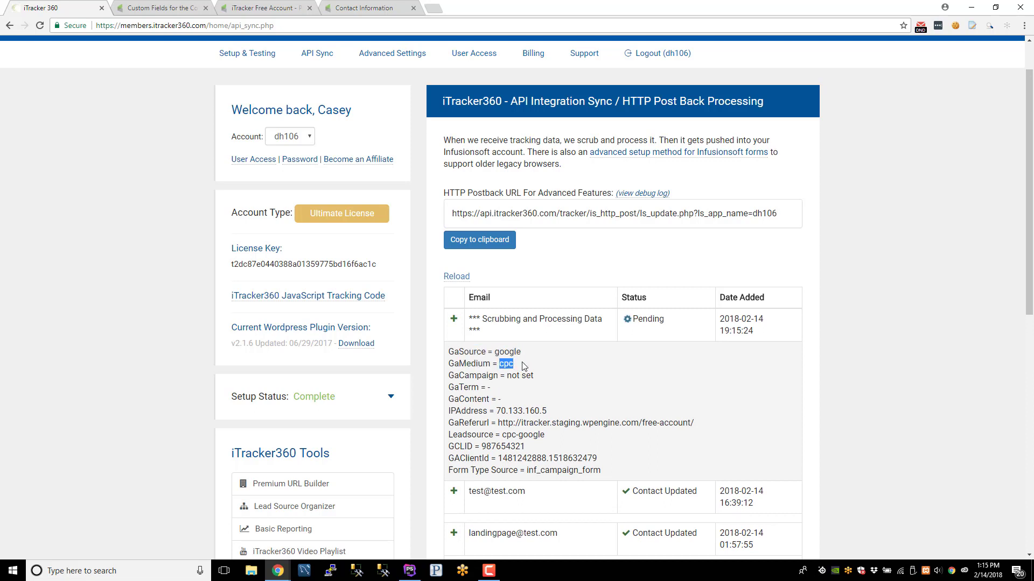
pyautogui.click(520, 366)
pyautogui.moveTo(484, 446); pyautogui.dragTo(466, 460)
pyautogui.click(608, 463)
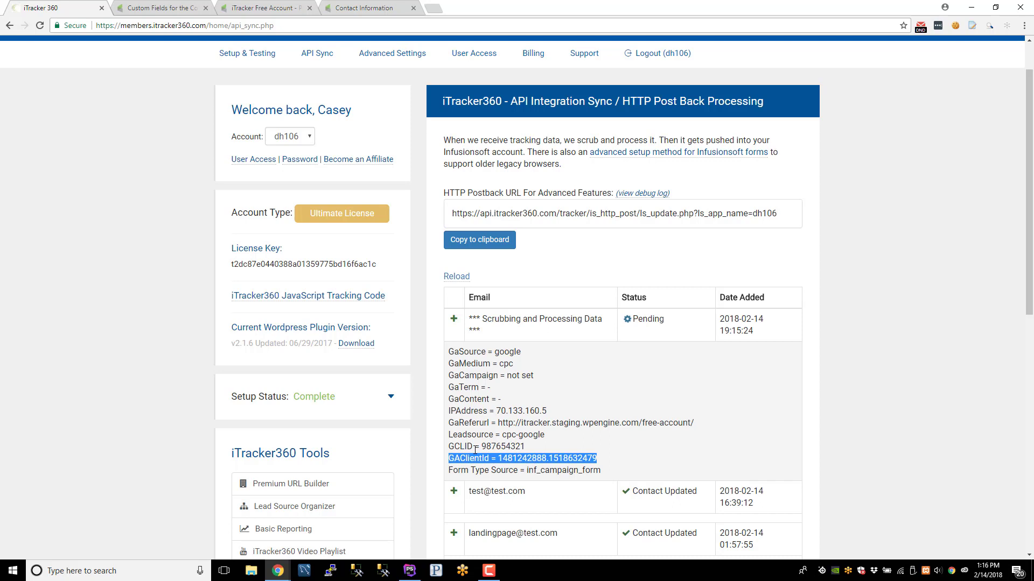
pyautogui.moveTo(449, 446); pyautogui.dragTo(619, 458)
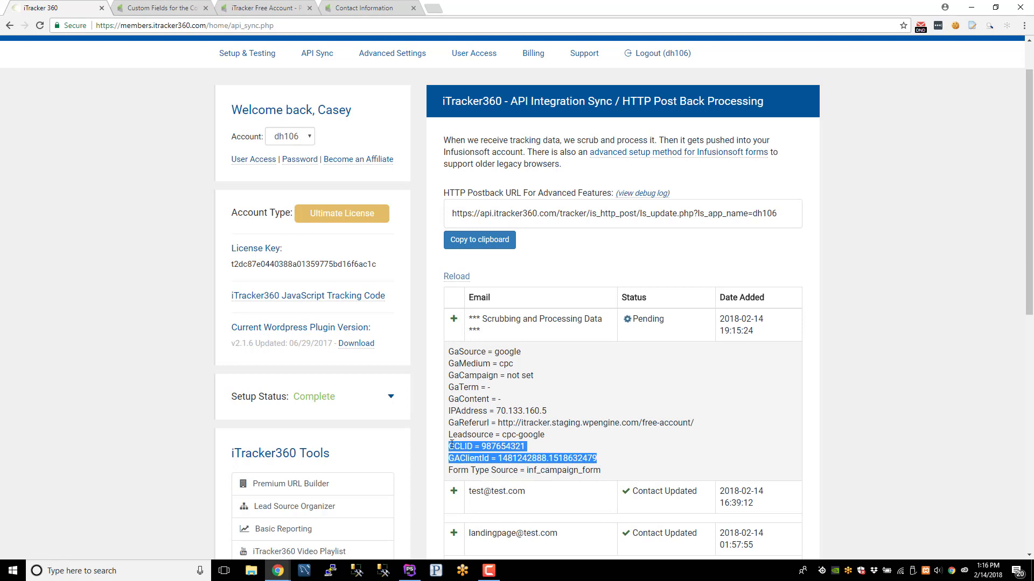
pyautogui.click(470, 456)
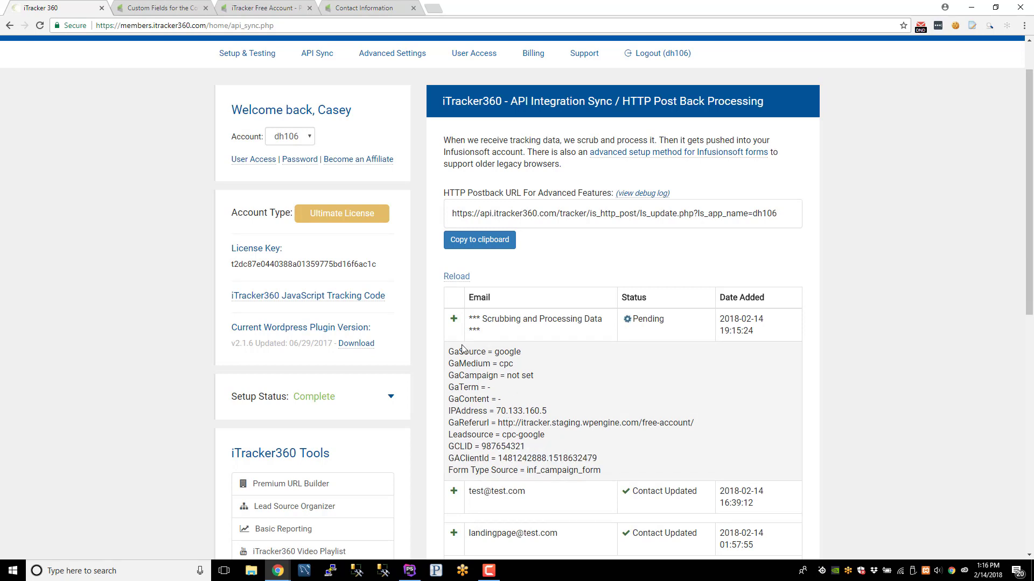
# - Refresh the sync log and review the new entry's e-mail, GeoIP queued status and referrer details
pyautogui.click(464, 276)
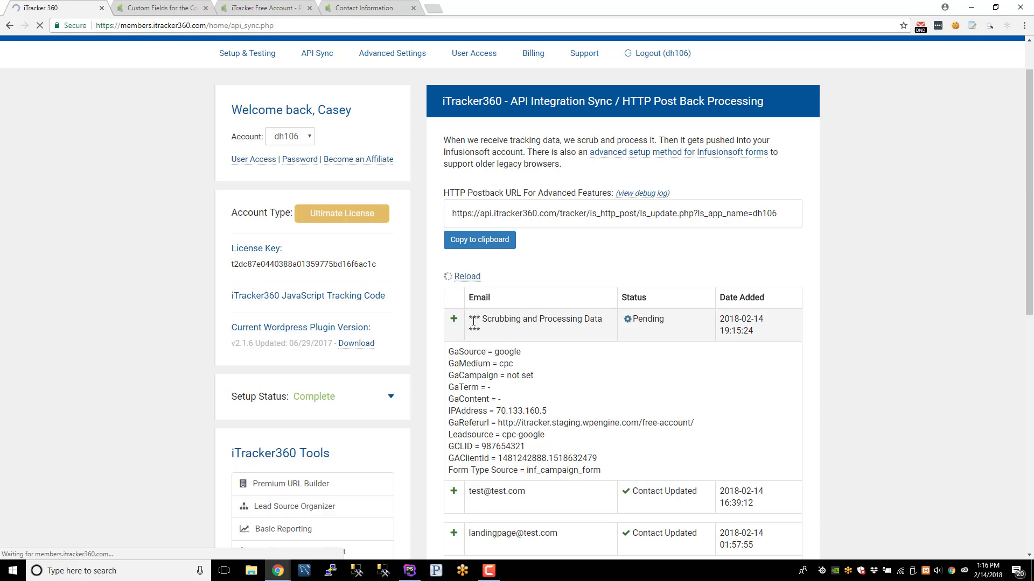
pyautogui.moveTo(478, 319); pyautogui.dragTo(471, 319)
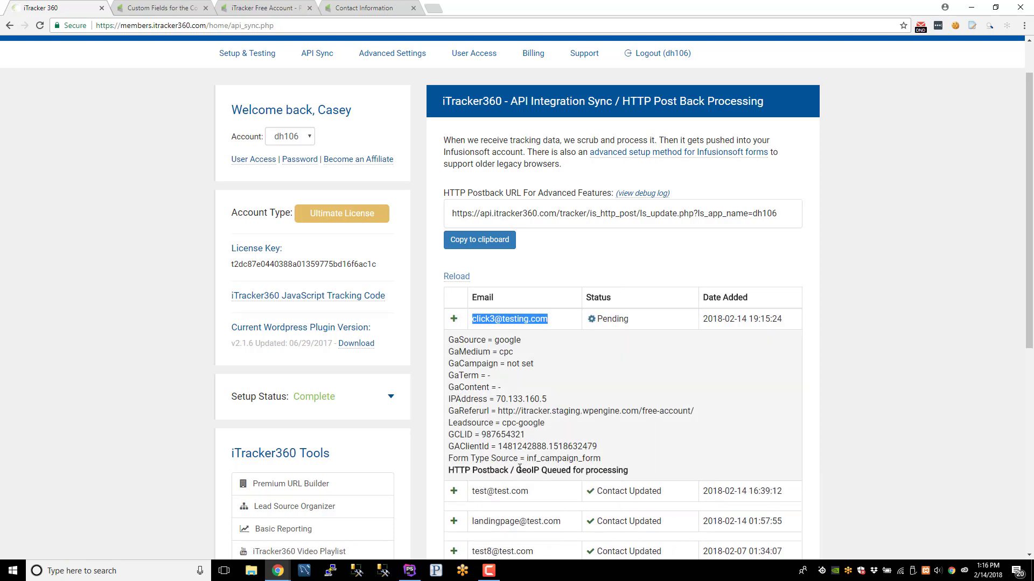
pyautogui.moveTo(516, 470); pyautogui.dragTo(597, 471)
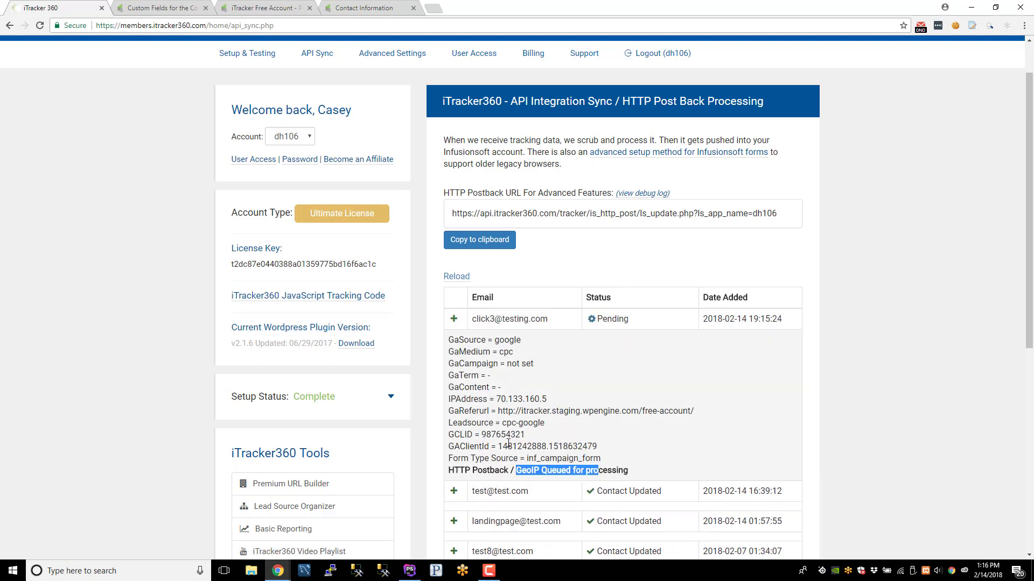
pyautogui.moveTo(448, 339); pyautogui.dragTo(618, 445)
pyautogui.click(165, 322)
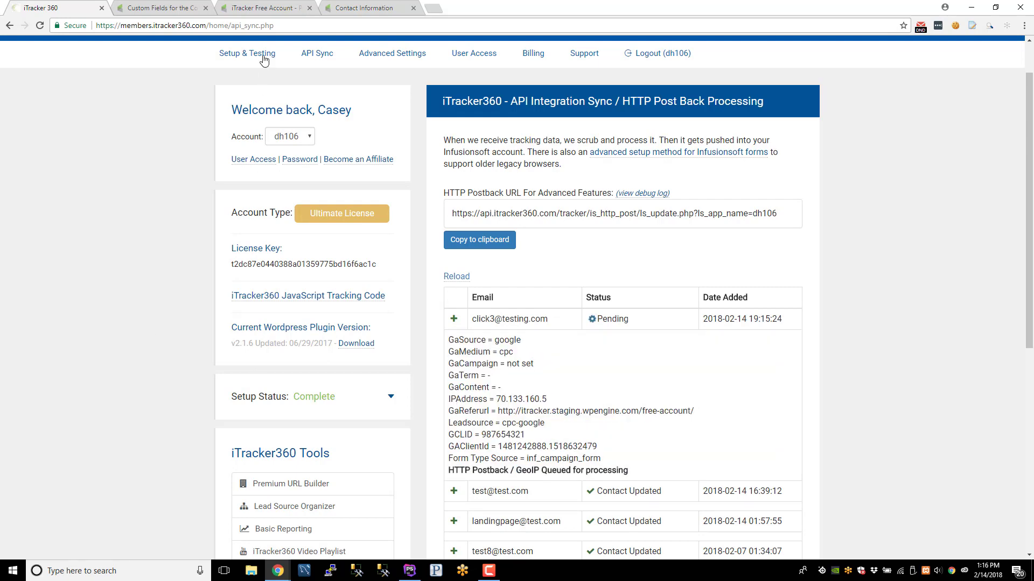
# - Reload the test contact and show Google Click ID 987654321 and Google Client ID 1481242888.1518632479
pyautogui.click(391, 4)
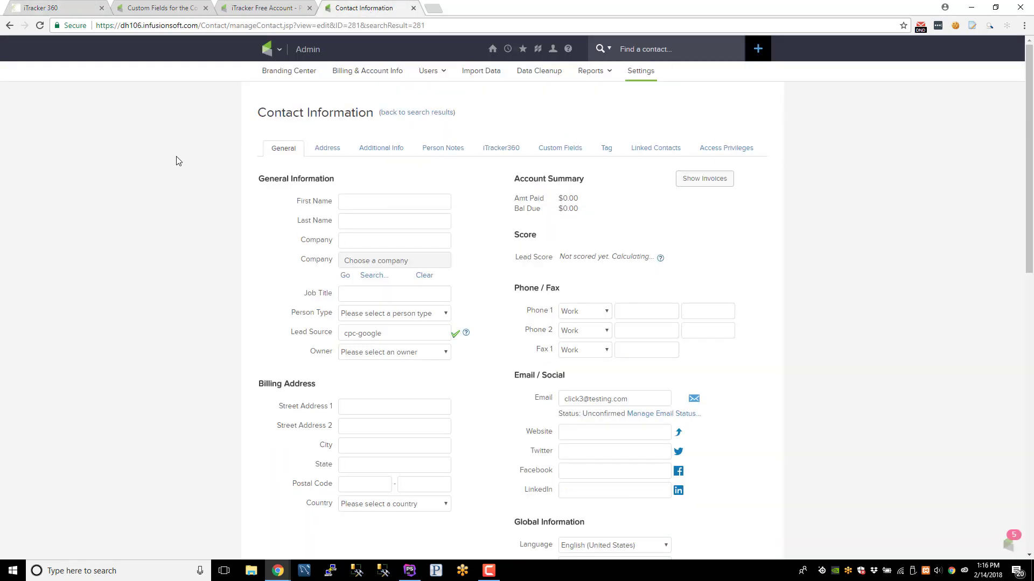
pyautogui.press('F5')
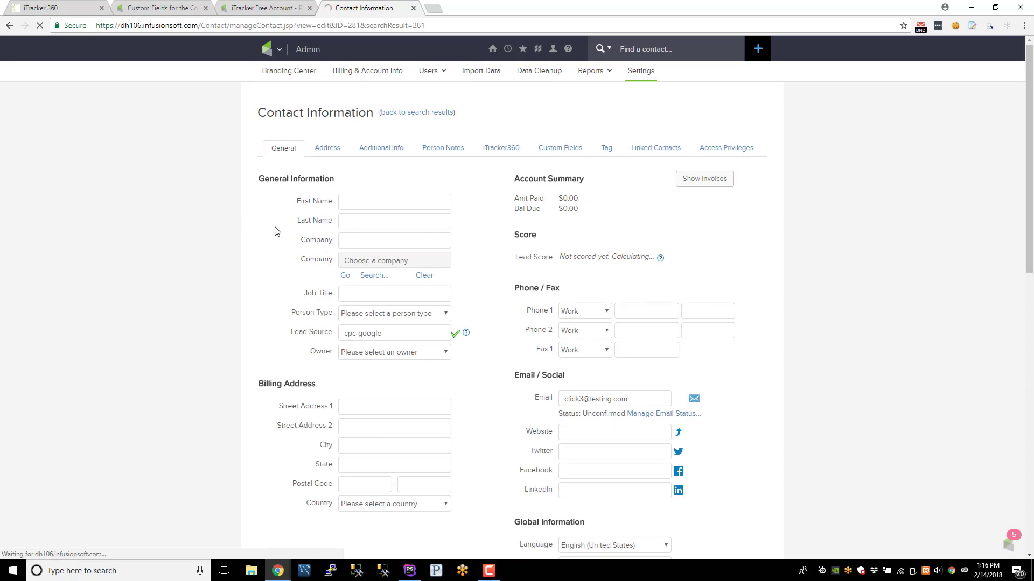
pyautogui.click(505, 151)
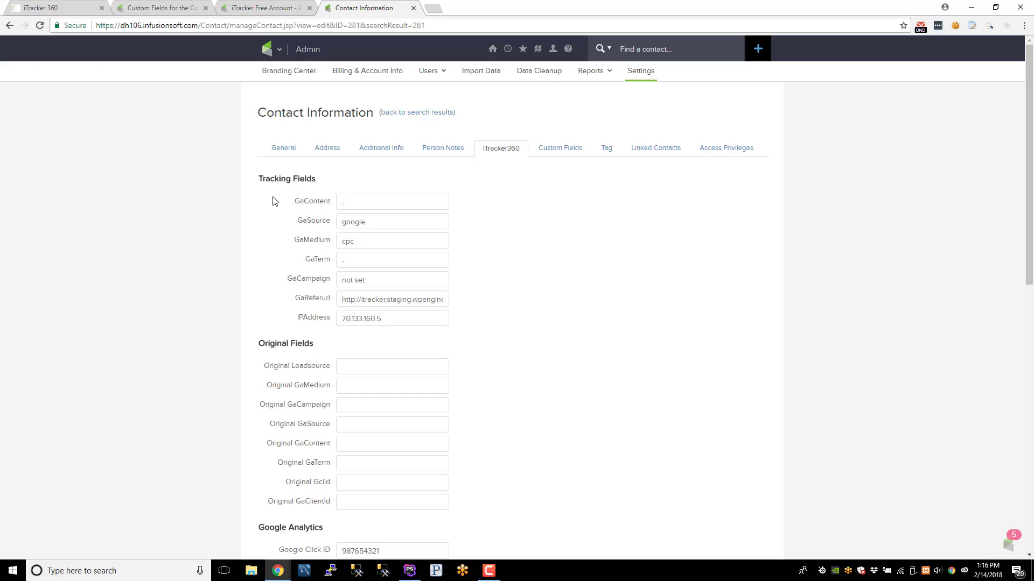
pyautogui.moveTo(272, 200); pyautogui.dragTo(477, 325)
pyautogui.click(482, 327)
pyautogui.scroll(-2, 317, 405)
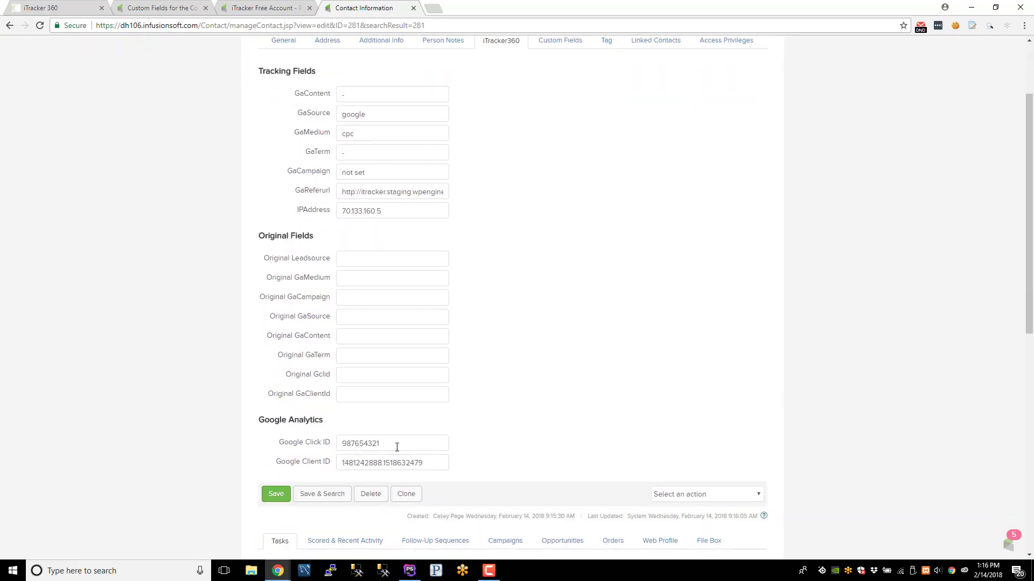
pyautogui.moveTo(396, 447); pyautogui.dragTo(343, 450)
pyautogui.moveTo(434, 462); pyautogui.dragTo(332, 470)
pyautogui.click(207, 412)
# - Copy the Google Click ID and Client ID into Original Gclid and Original GaClientId
pyautogui.moveTo(401, 450); pyautogui.dragTo(289, 456)
pyautogui.click(399, 442)
pyautogui.moveTo(404, 442); pyautogui.dragTo(328, 445)
pyautogui.moveTo(280, 375); pyautogui.dragTo(345, 370)
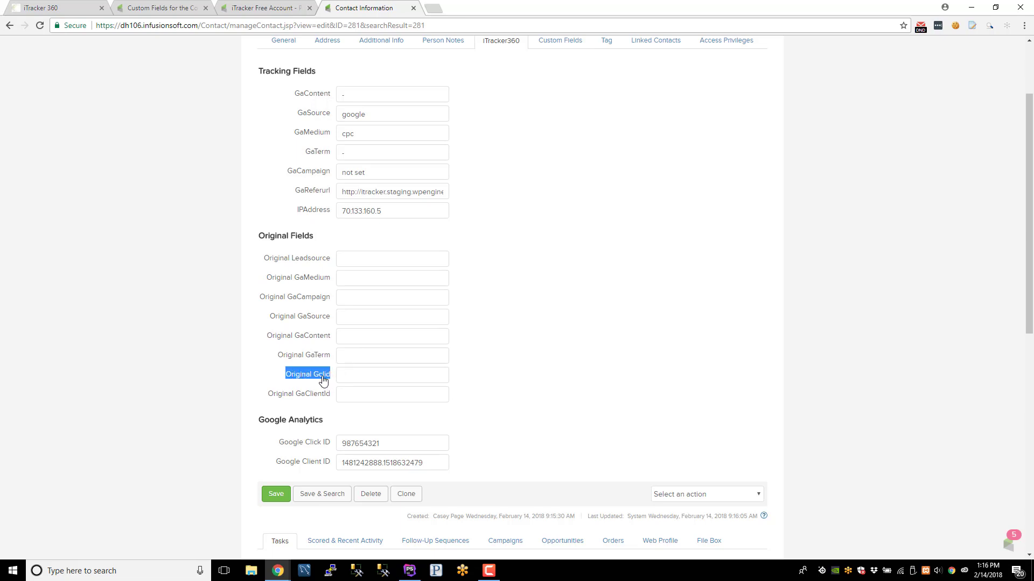
pyautogui.moveTo(418, 443); pyautogui.dragTo(321, 446)
pyautogui.hotkey('ctrl', 'c')
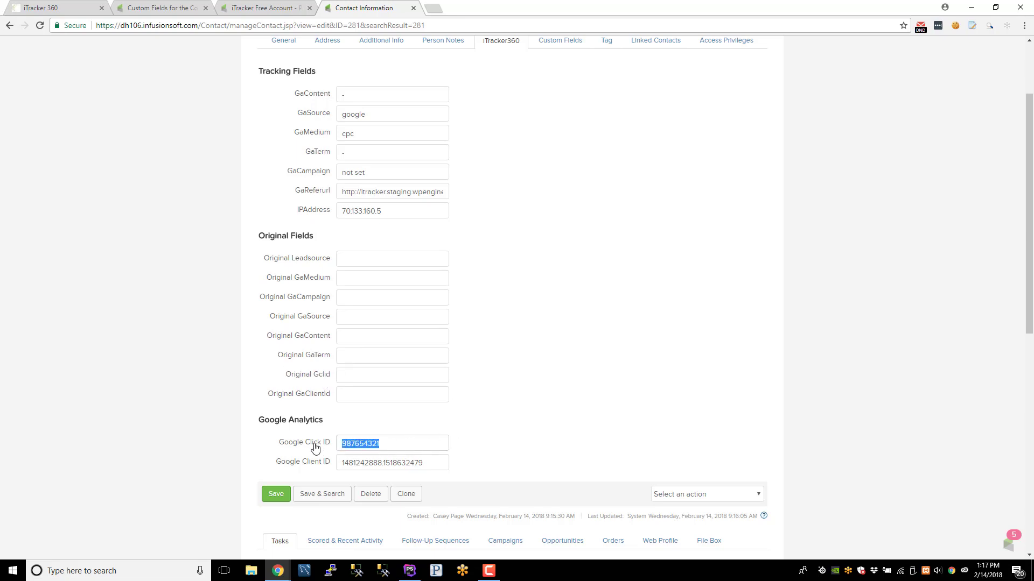
pyautogui.click(359, 379)
pyautogui.hotkey('ctrl', 'v')
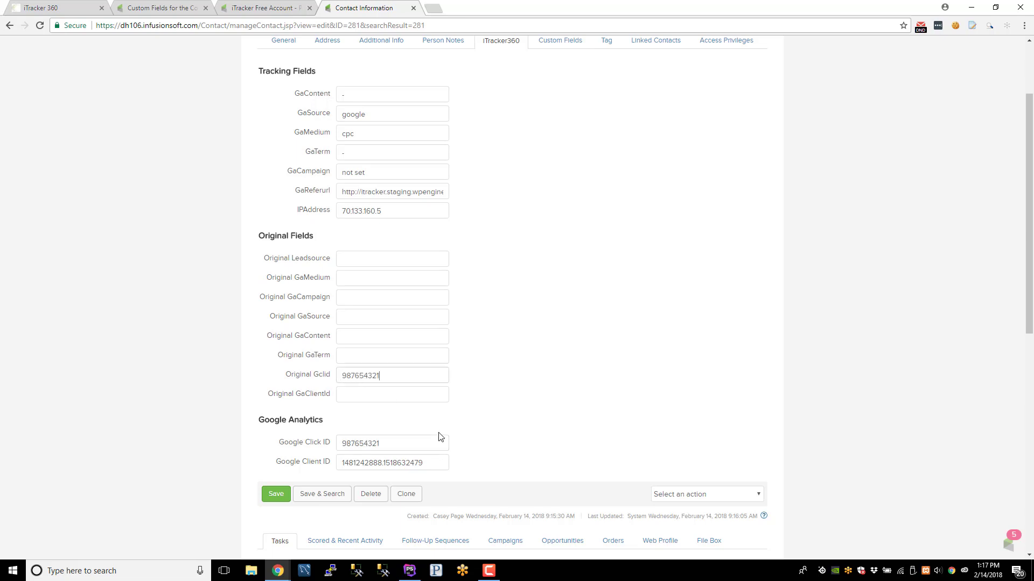
pyautogui.moveTo(437, 465); pyautogui.dragTo(281, 469)
pyautogui.click(366, 399)
pyautogui.write('1481242888.1518632479')
pyautogui.moveTo(256, 376); pyautogui.dragTo(398, 396)
pyautogui.click(400, 408)
# - Overwrite the Google Click ID value with 'sadfasdf'
pyautogui.moveTo(339, 444); pyautogui.dragTo(263, 447)
pyautogui.write('sadfasdf')
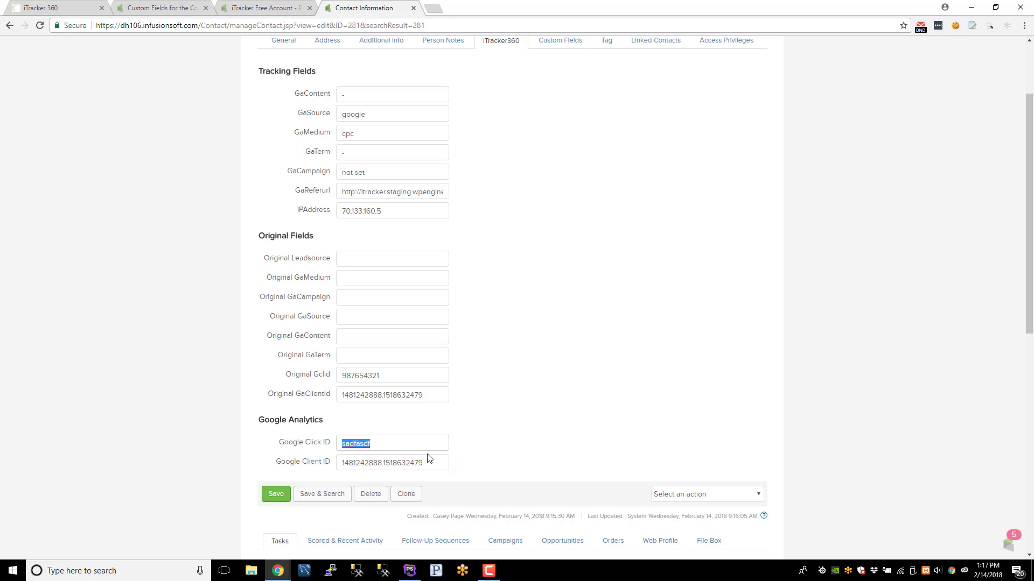
pyautogui.moveTo(430, 464); pyautogui.dragTo(310, 456)
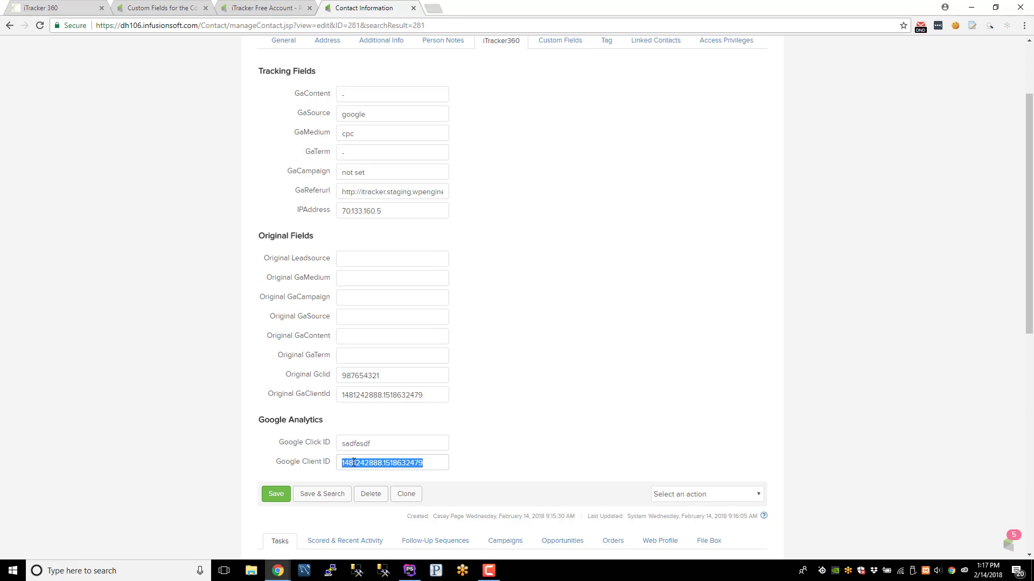
pyautogui.click(507, 442)
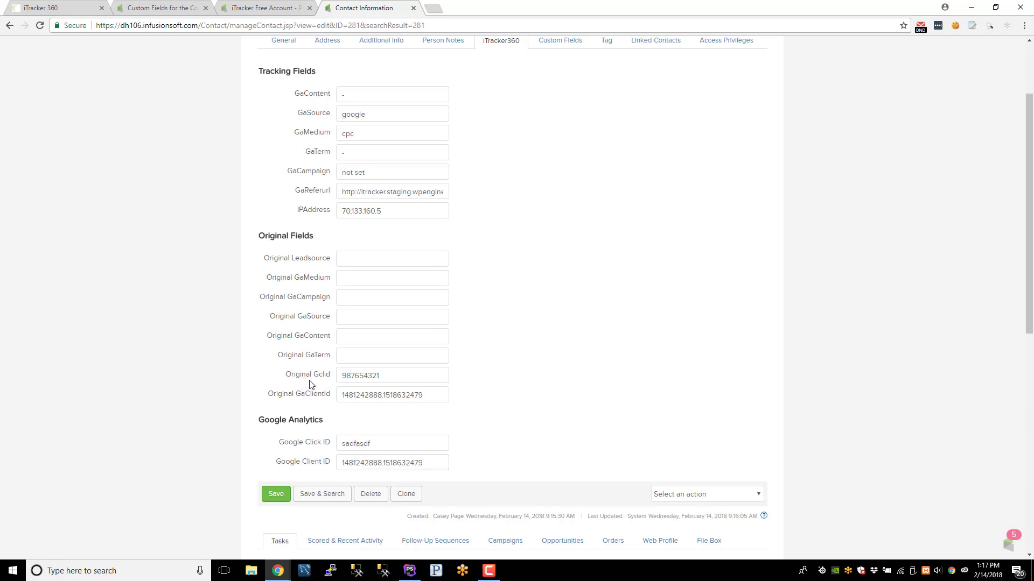
pyautogui.doubleClick(391, 394)
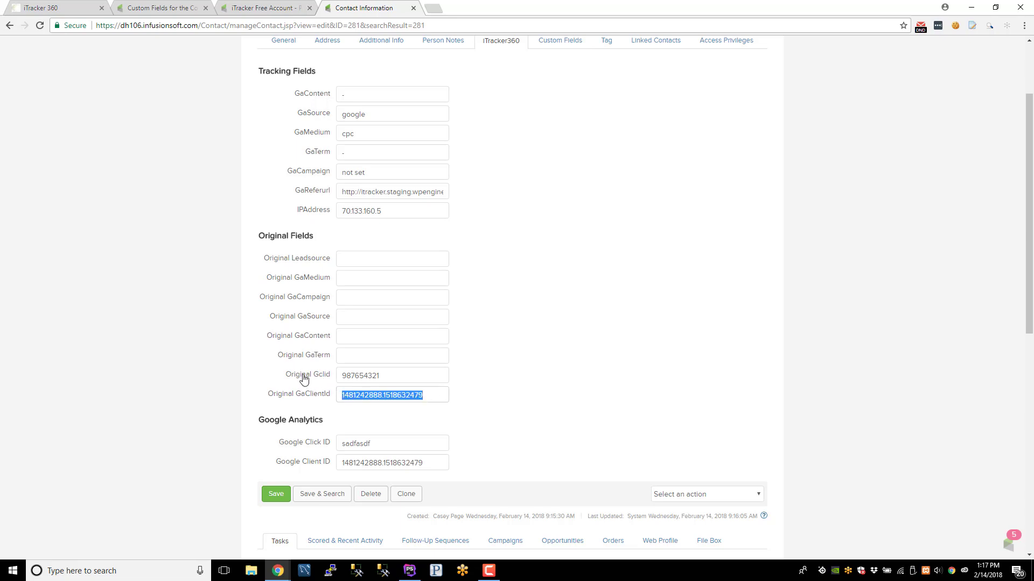
pyautogui.click(268, 10)
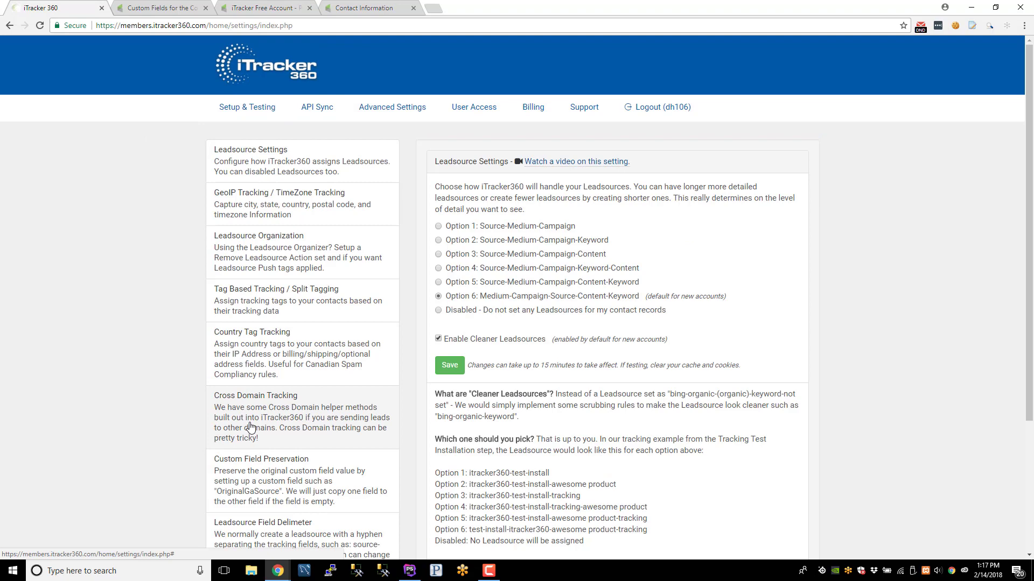
# - Confirm Custom Field Preservation maps GCLID to Original Gclid, leaving the dropdown unchanged
pyautogui.click(256, 464)
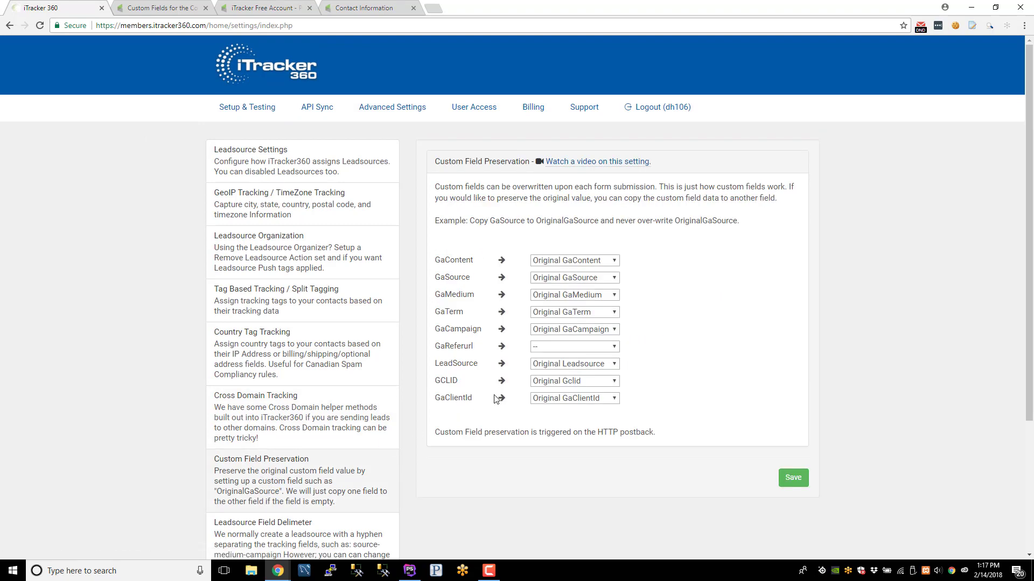
pyautogui.click(581, 381)
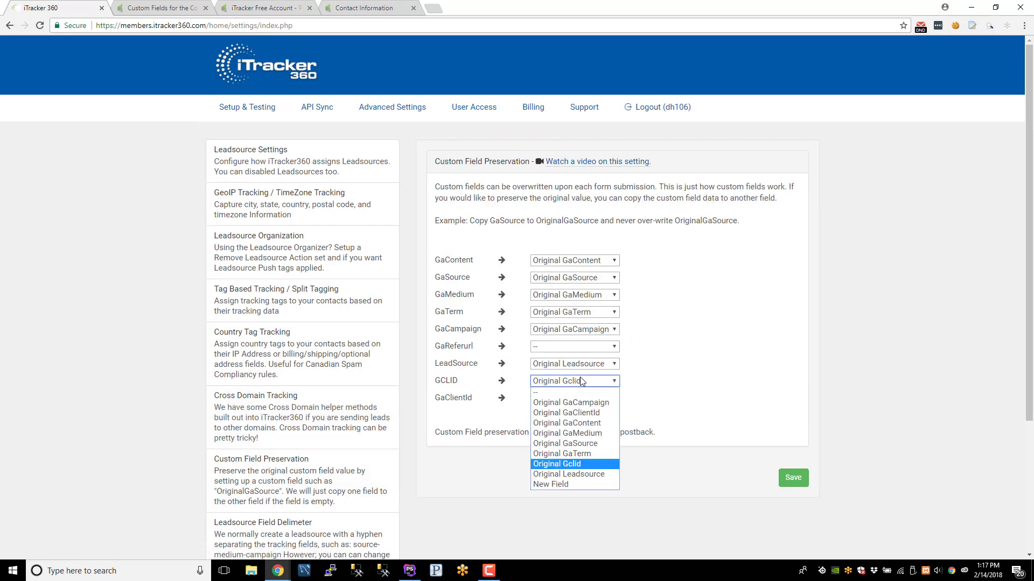
pyautogui.click(567, 383)
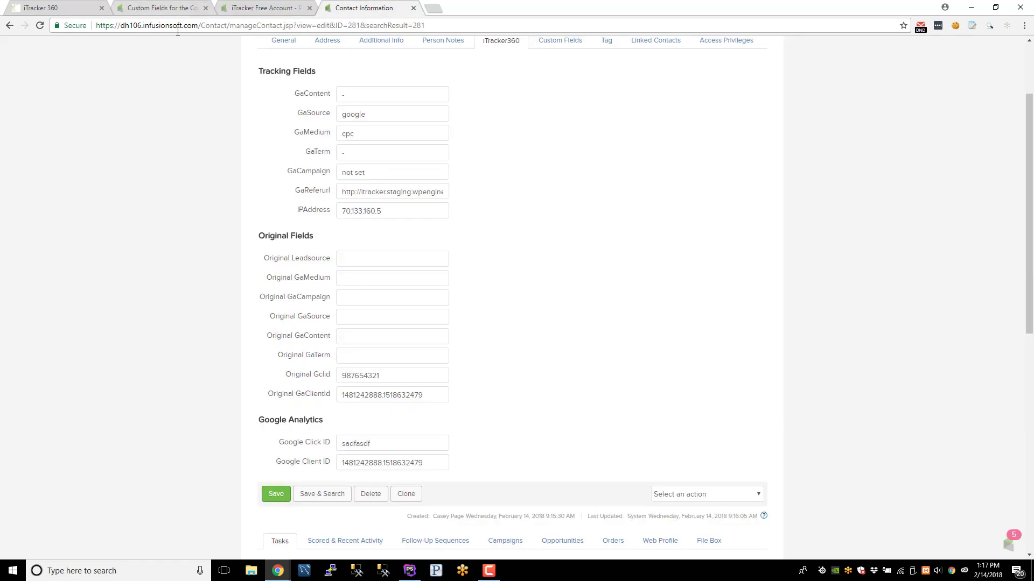
pyautogui.click(59, 7)
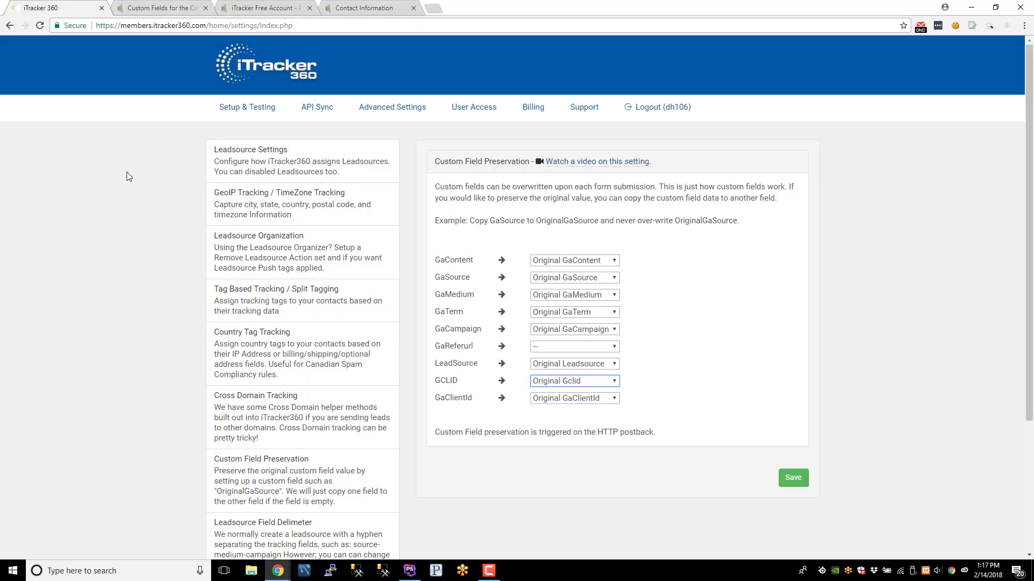
pyautogui.click(353, 8)
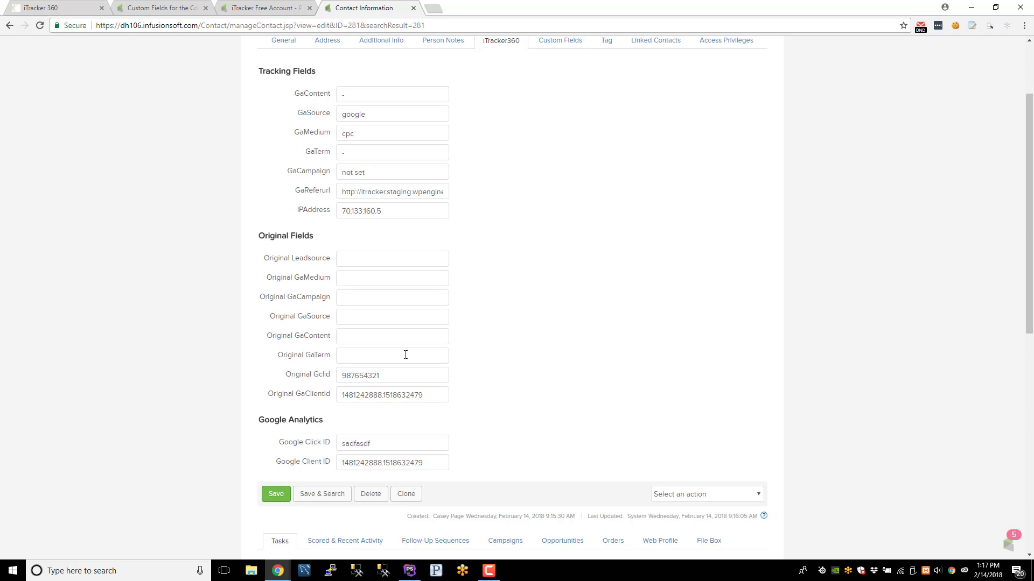
# - Reload the contact and verify Original Gclid 987654321 and Original GaClientId 1481242888.1518632479
pyautogui.press('F5')
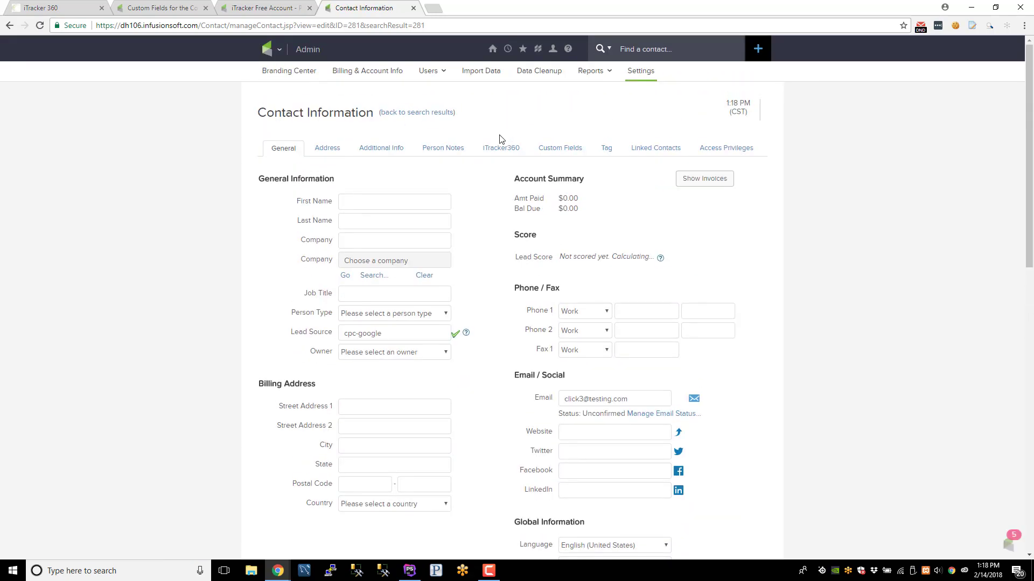
pyautogui.click(504, 149)
pyautogui.scroll(-4, 125, 293)
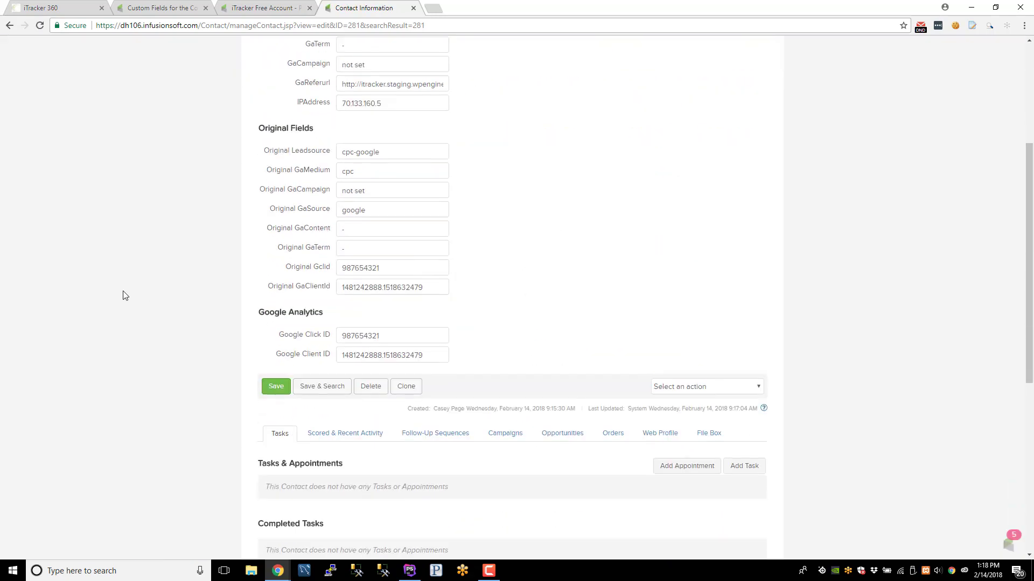
pyautogui.scroll(4, 303, 190)
pyautogui.moveTo(265, 196); pyautogui.dragTo(467, 306)
pyautogui.click(467, 306)
pyautogui.scroll(-2, 290, 312)
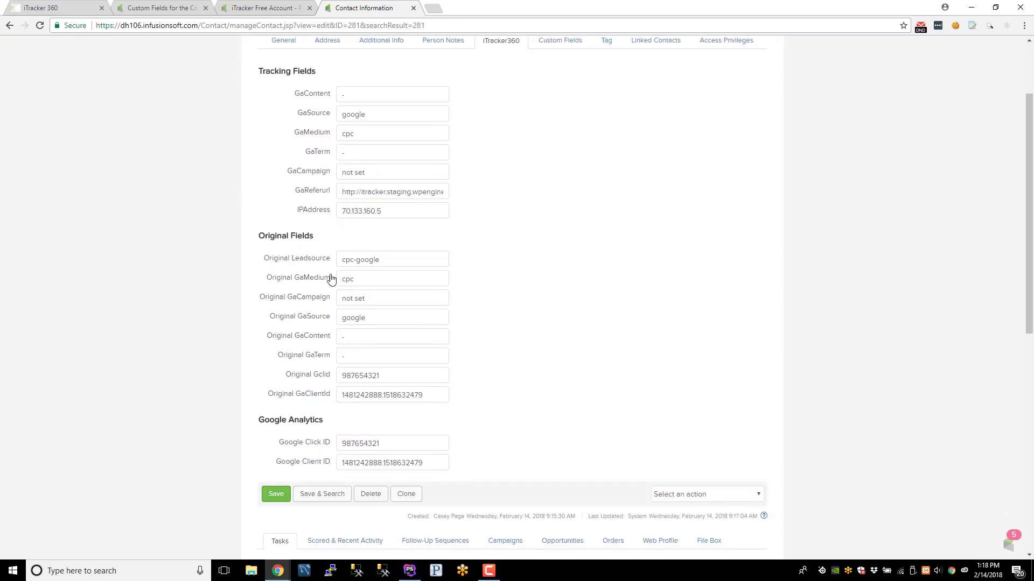
pyautogui.scroll(-2, 662, 347)
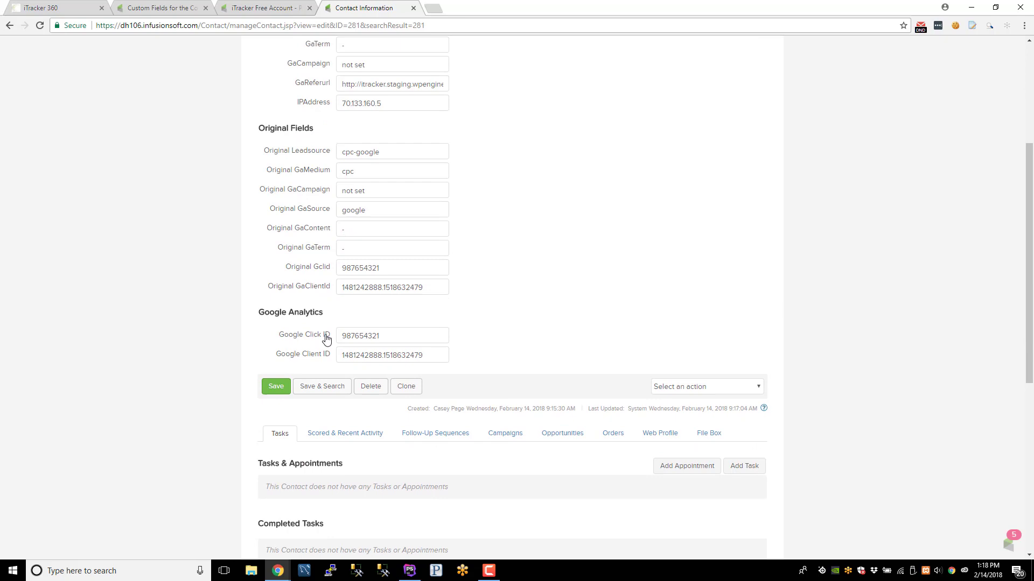
pyautogui.moveTo(381, 268); pyautogui.dragTo(330, 272)
pyautogui.moveTo(438, 283); pyautogui.dragTo(339, 287)
pyautogui.click(336, 281)
pyautogui.moveTo(258, 151); pyautogui.dragTo(466, 273)
pyautogui.click(358, 202)
# - Verify Google Click ID is restored to 987654321 alongside the Google Client ID
pyautogui.doubleClick(404, 335)
pyautogui.moveTo(424, 354); pyautogui.dragTo(331, 358)
pyautogui.click(588, 341)
pyautogui.scroll(4, 539, 350)
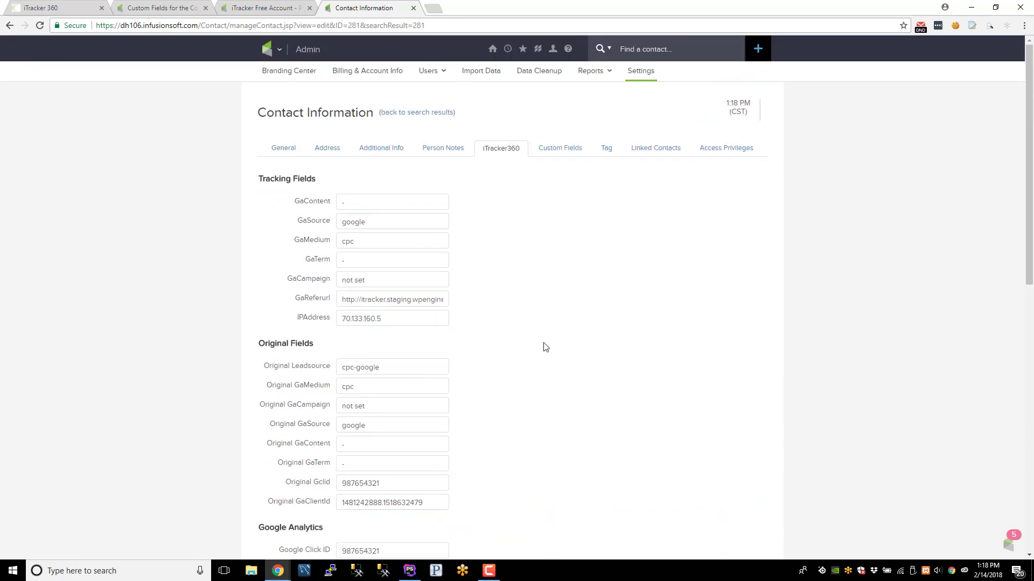
pyautogui.scroll(-2, 541, 353)
pyautogui.scroll(-1, 531, 360)
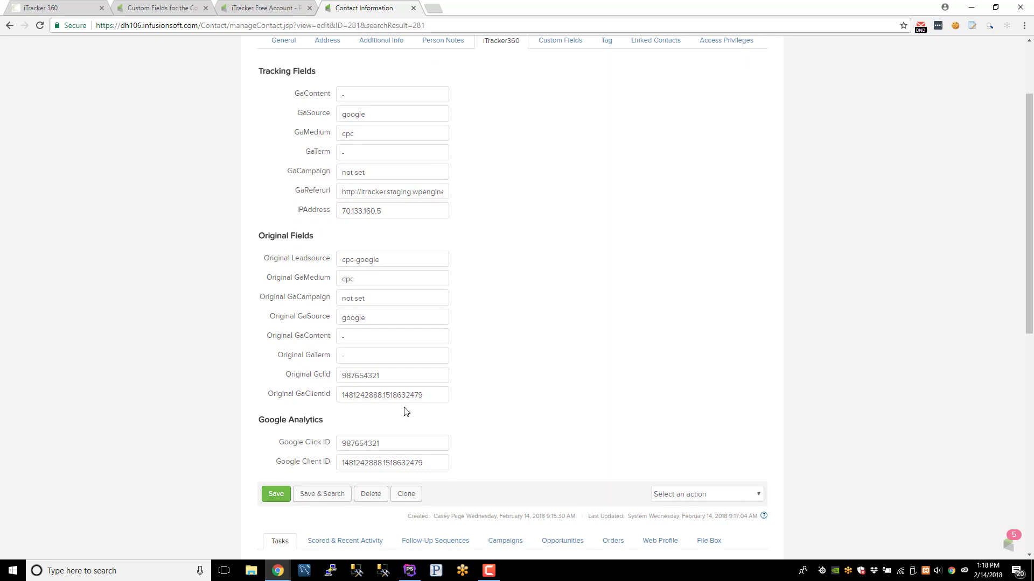
pyautogui.scroll(-2, 445, 409)
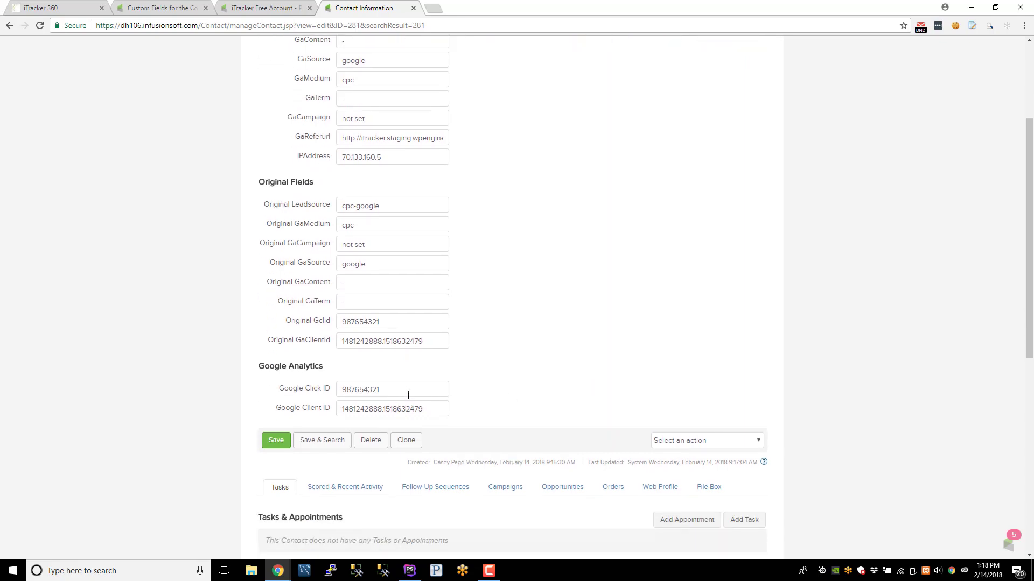
pyautogui.doubleClick(378, 397)
pyautogui.click(513, 398)
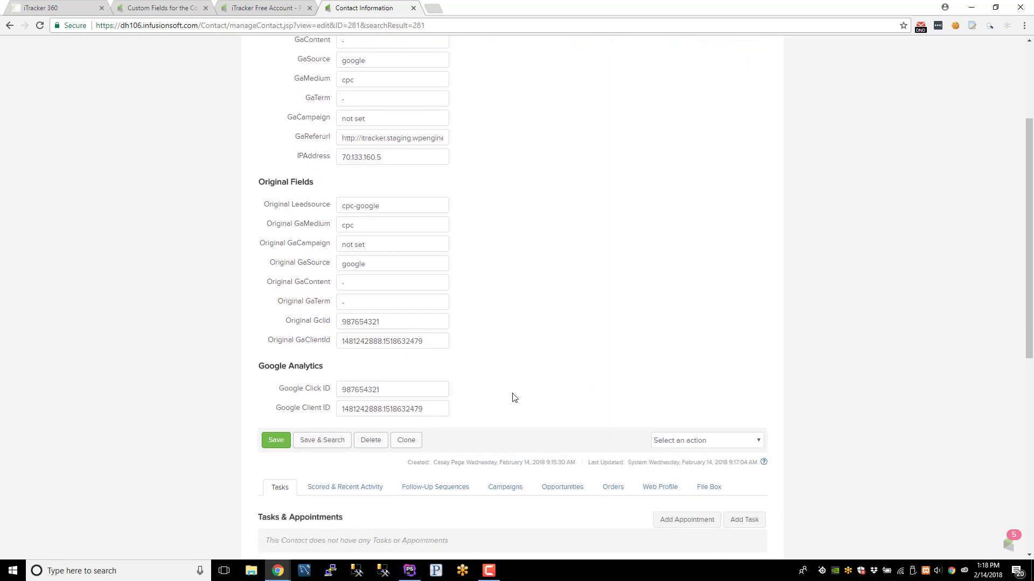